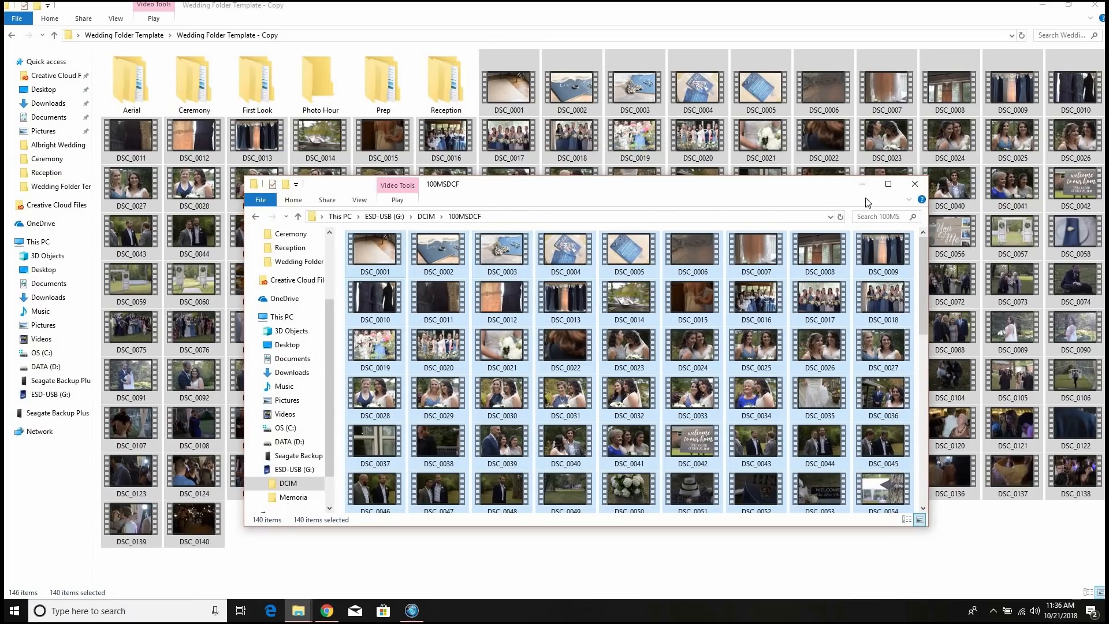
# Step: Batch-rename all the DSC video clips in the Wedding Folder Template - Copy folder with the base name A-Camera
pyautogui.click(863, 186)
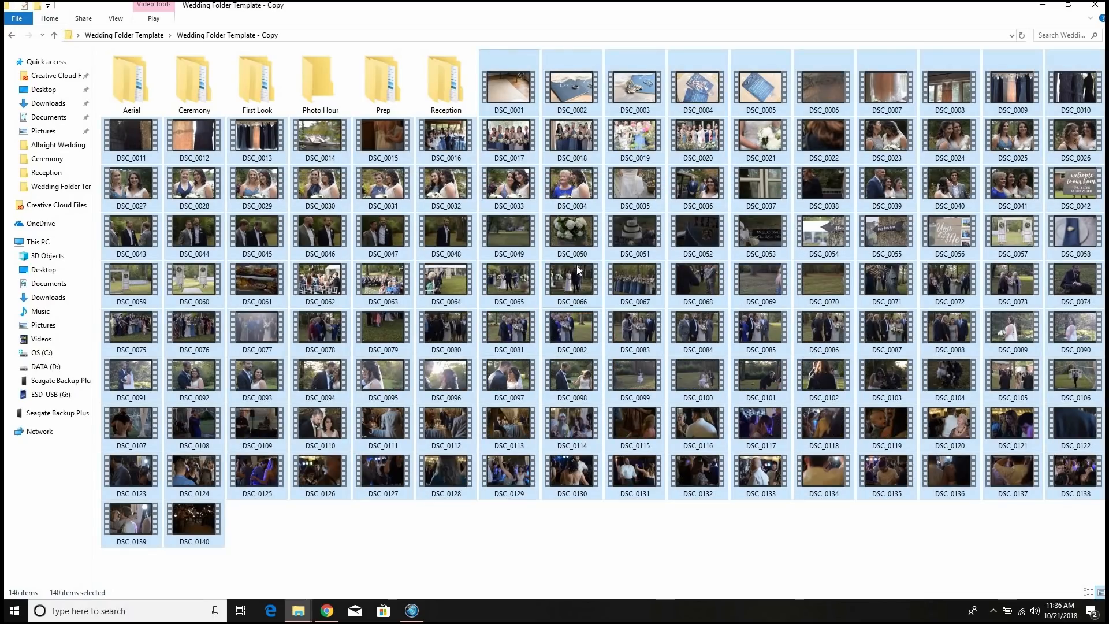
pyautogui.click(506, 115)
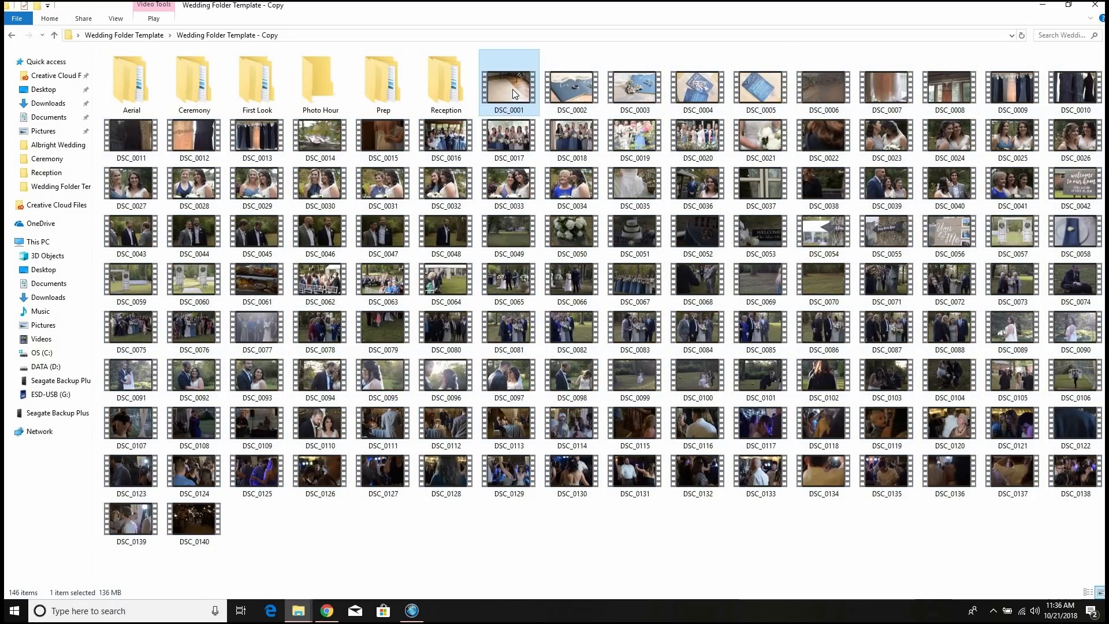
pyautogui.hotkey('shift', 'End')
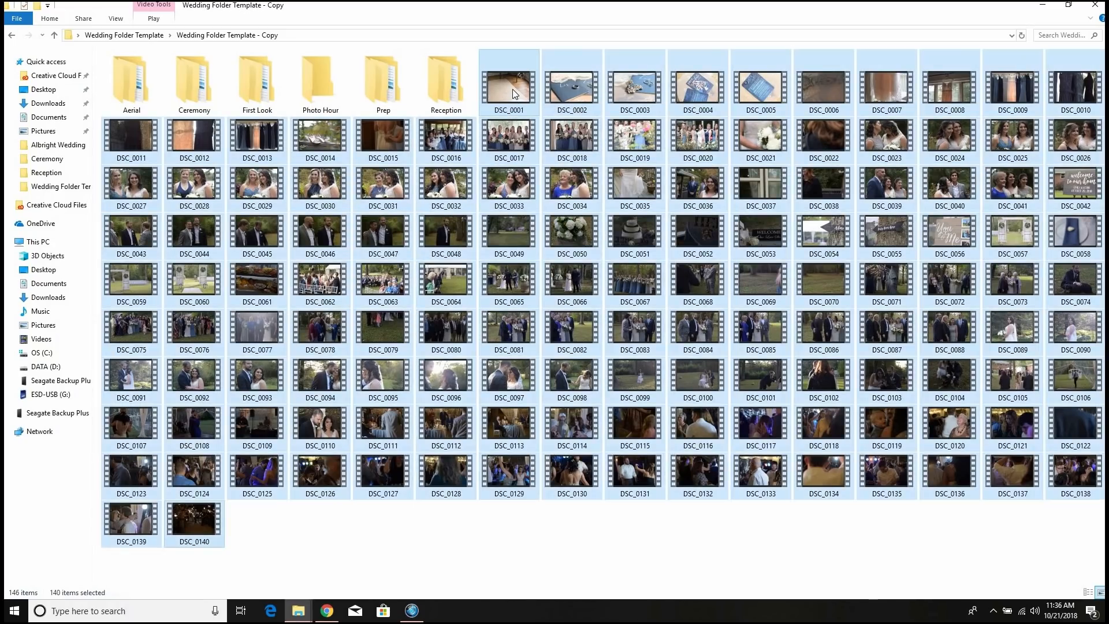
pyautogui.rightClick(512, 75)
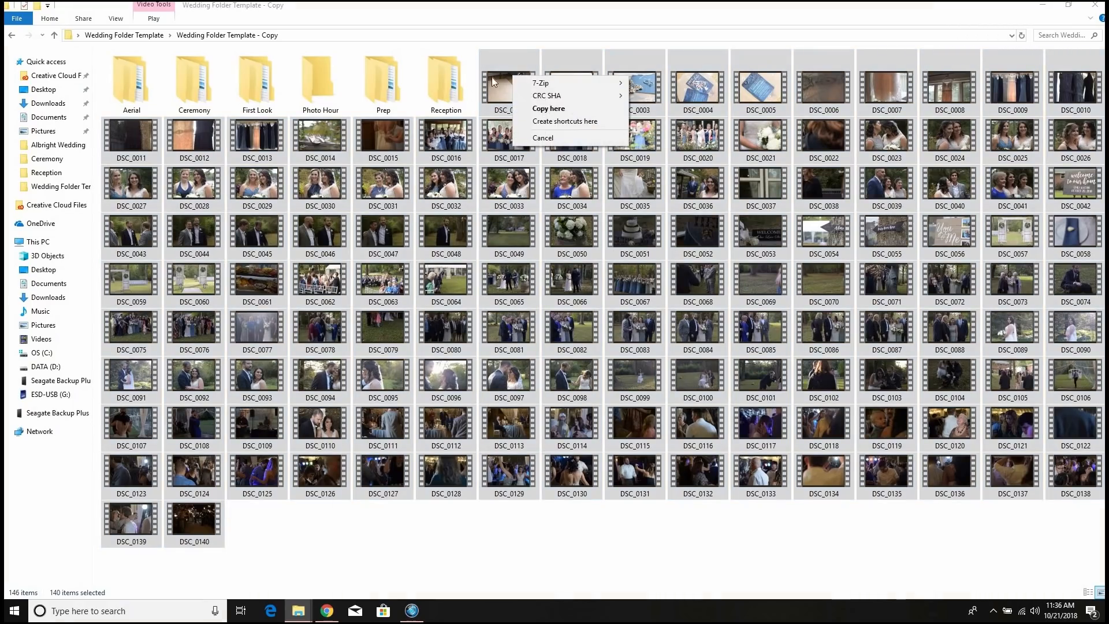
pyautogui.rightClick(493, 74)
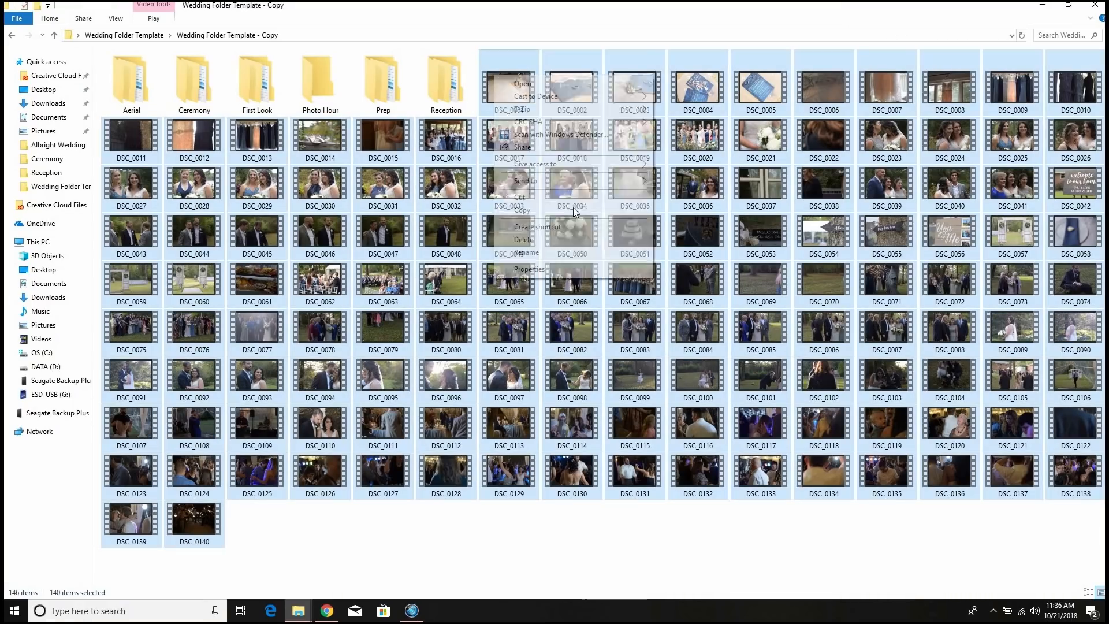
pyautogui.click(572, 252)
pyautogui.write('A-Camera')
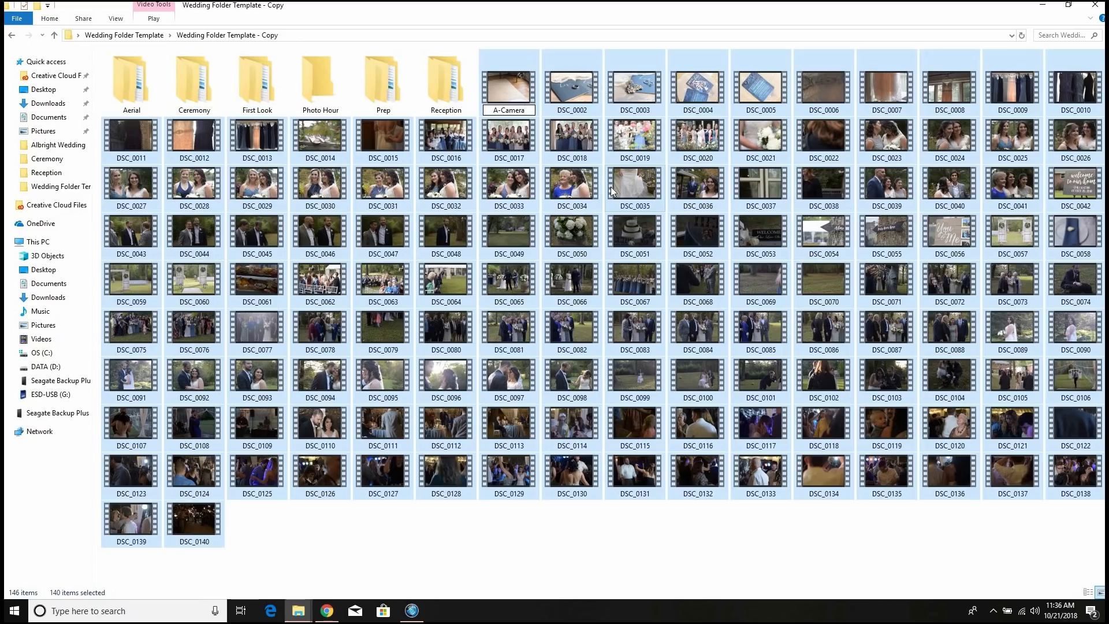
pyautogui.press('Return')
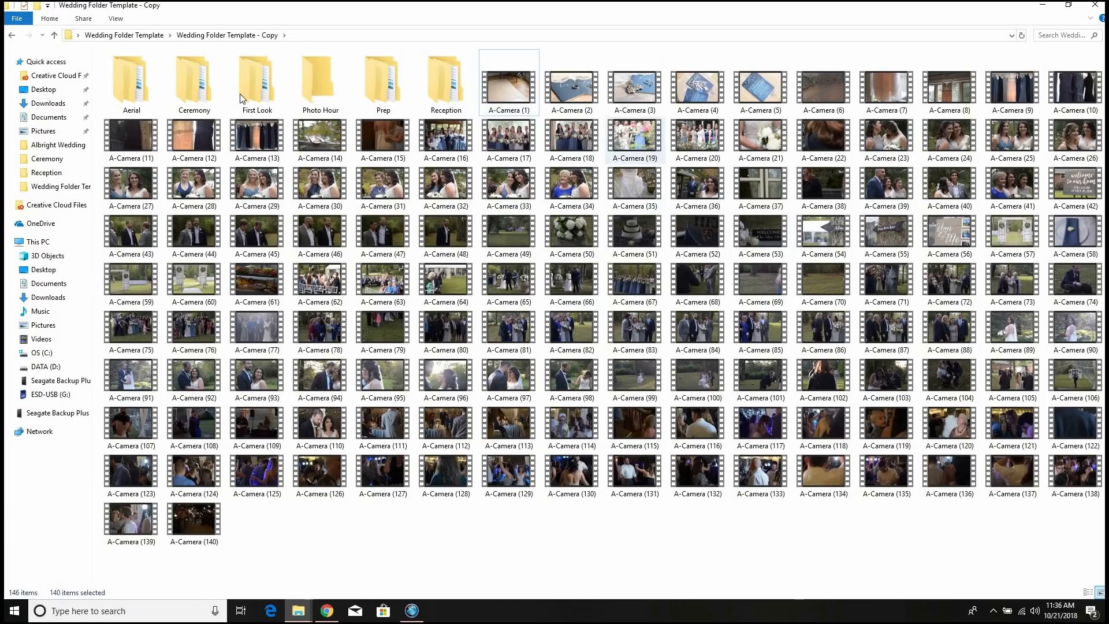
# Step: Look through the Aerial folder and its Venues subfolder, and return to the Wedding Folder Template - Copy folder
pyautogui.doubleClick(139, 95)
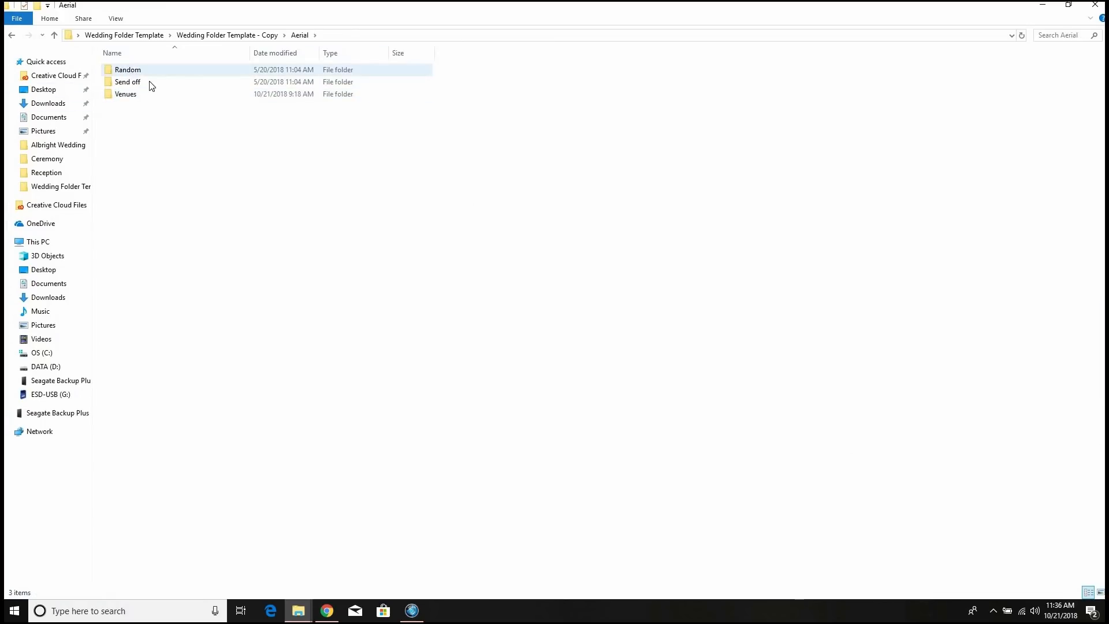
pyautogui.click(126, 99)
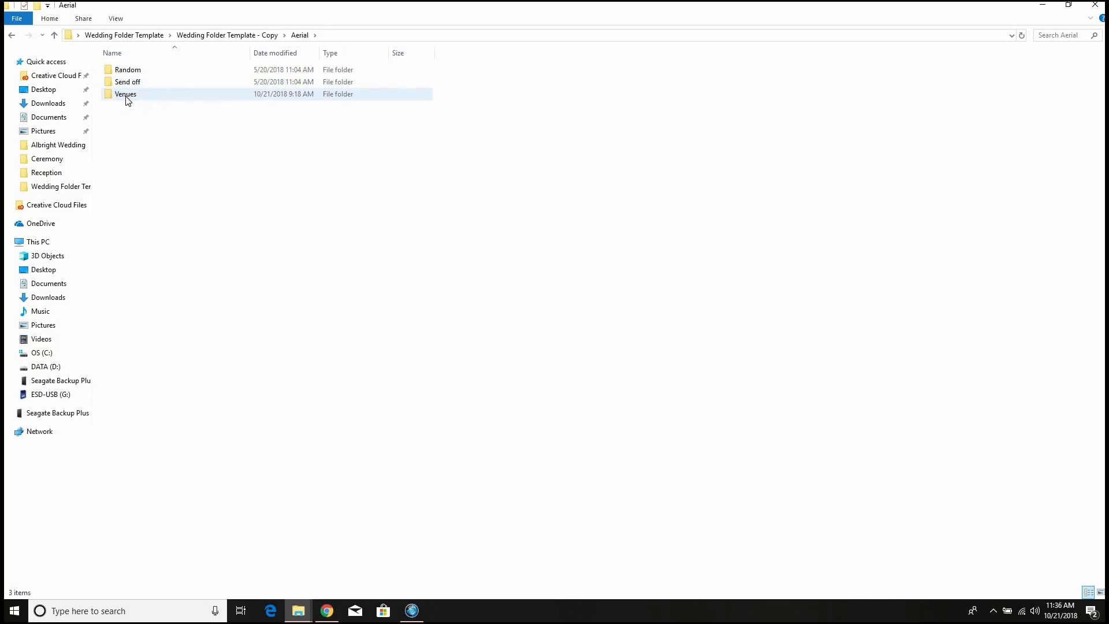
pyautogui.doubleClick(127, 100)
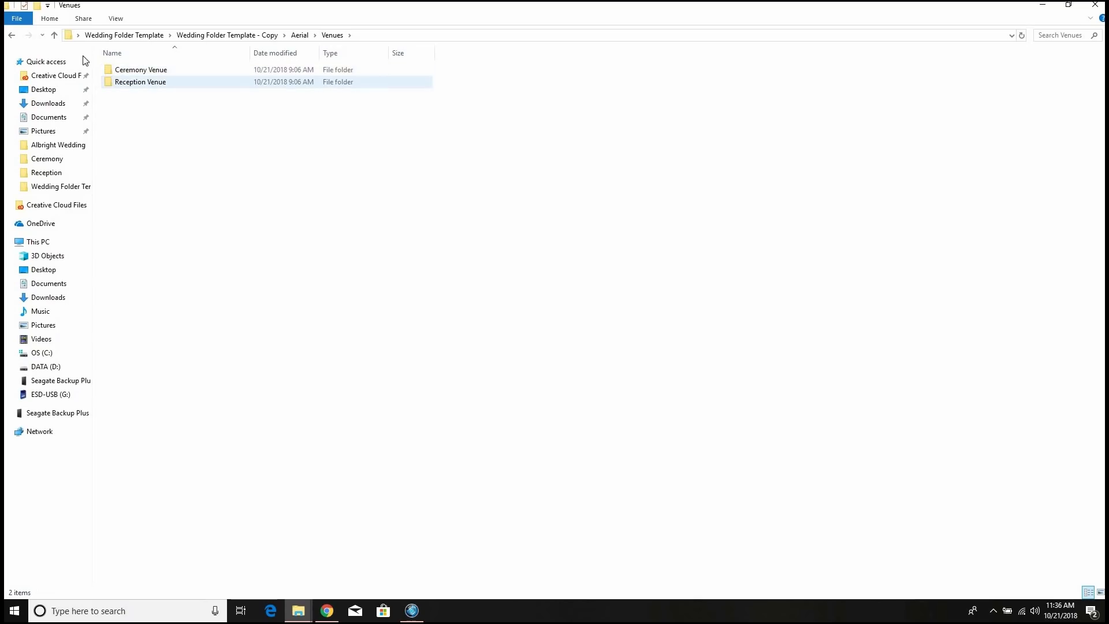
pyautogui.click(55, 35)
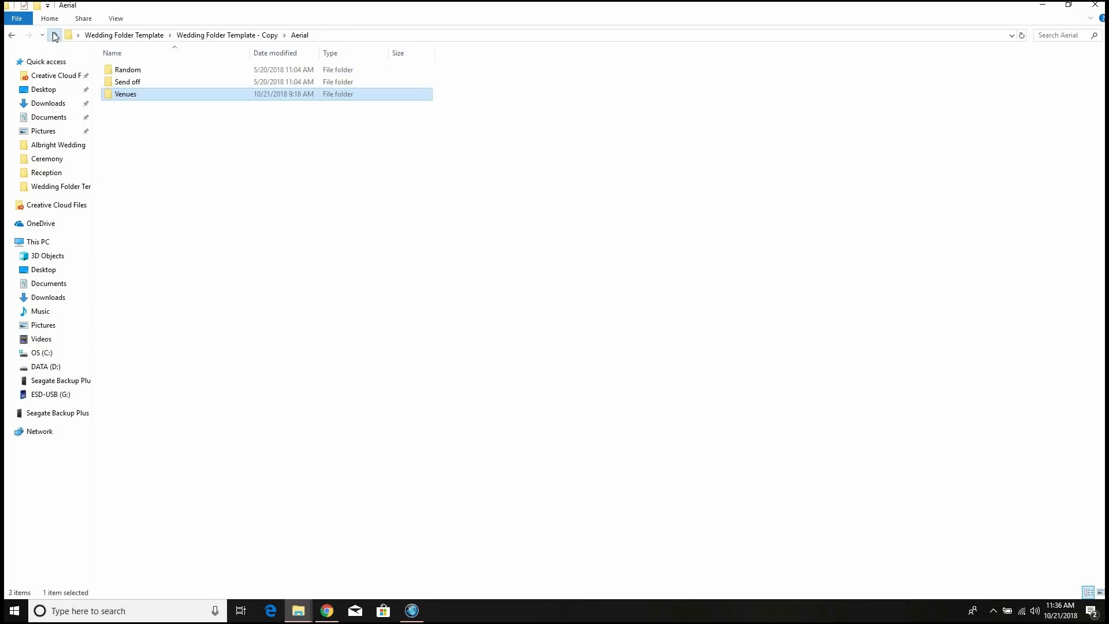
pyautogui.click(55, 36)
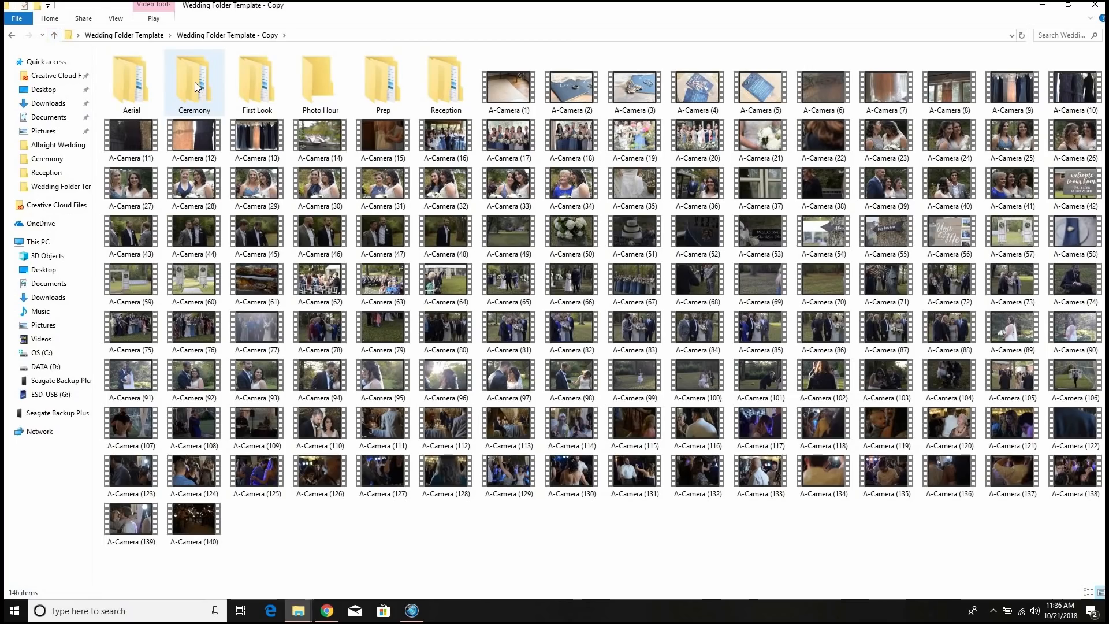
# Step: Look inside the Ceremony, First Look and Photo Hour folders in turn, returning to the Wedding Folder Template - Copy folder
pyautogui.doubleClick(195, 87)
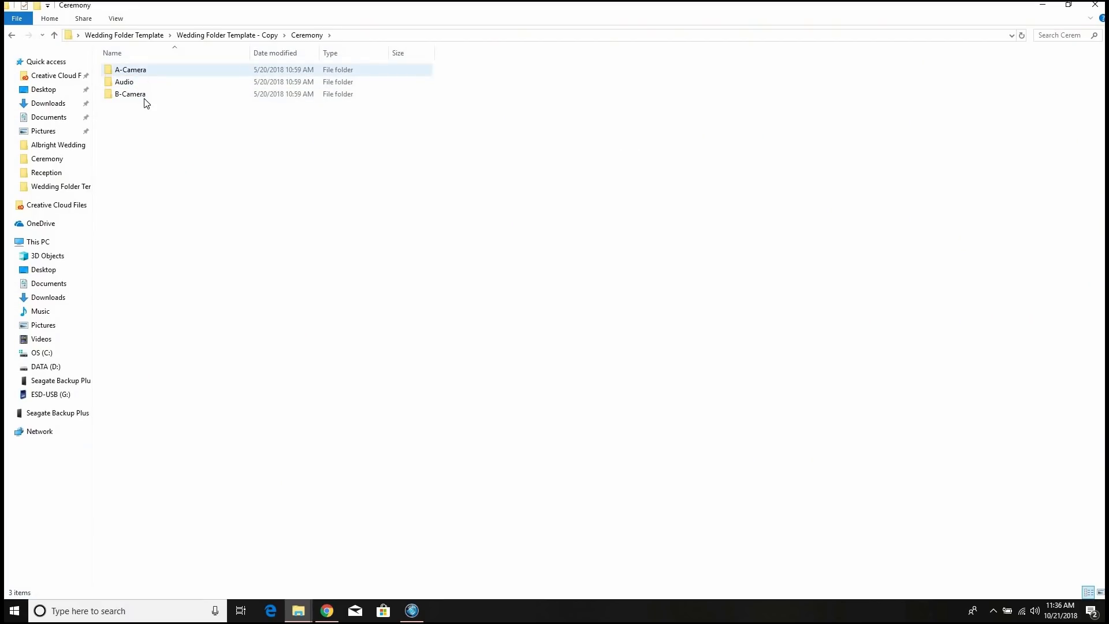
pyautogui.click(54, 36)
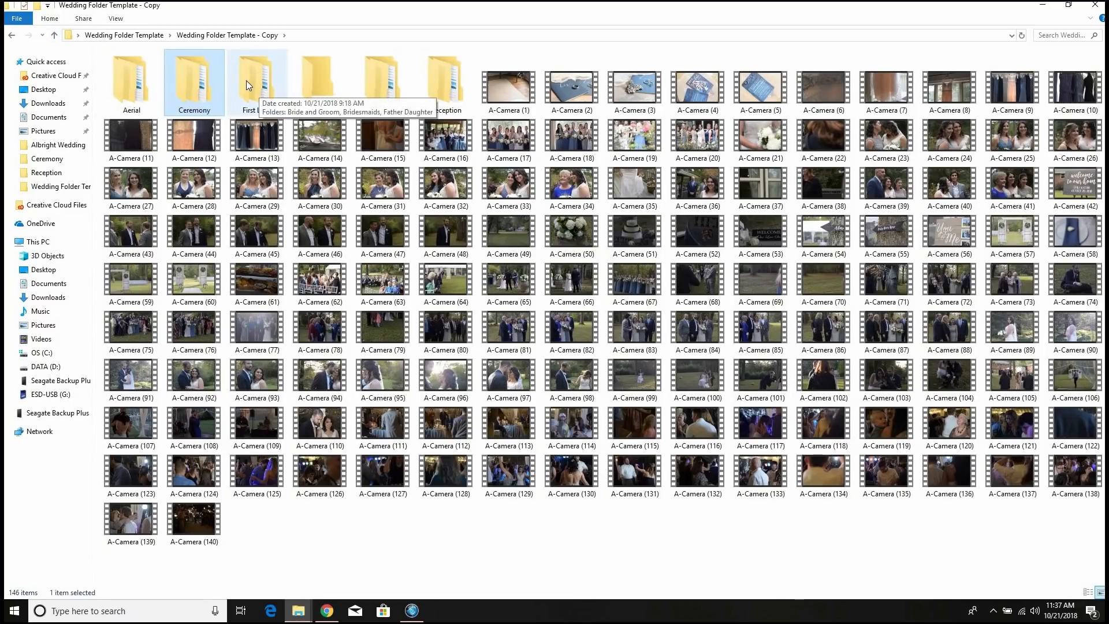
pyautogui.doubleClick(251, 83)
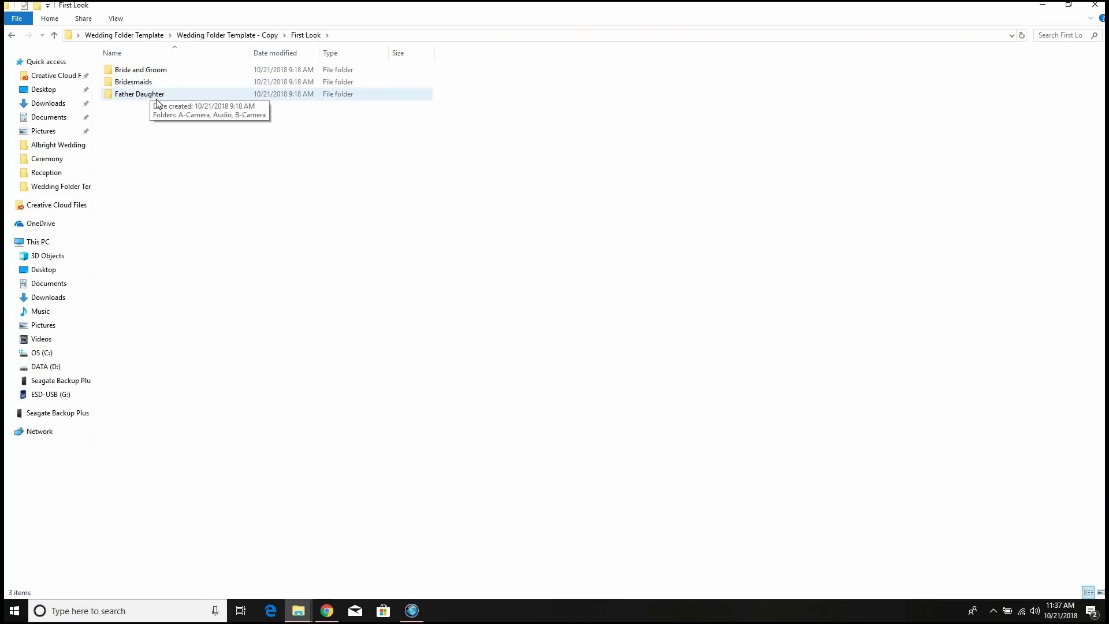
pyautogui.click(55, 34)
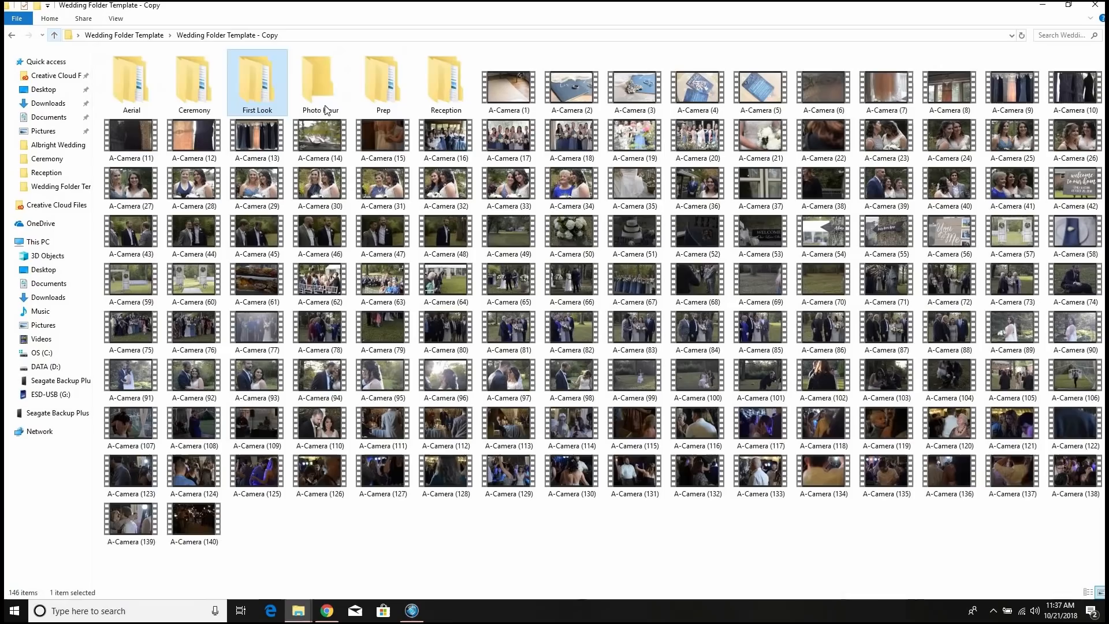
pyautogui.doubleClick(322, 99)
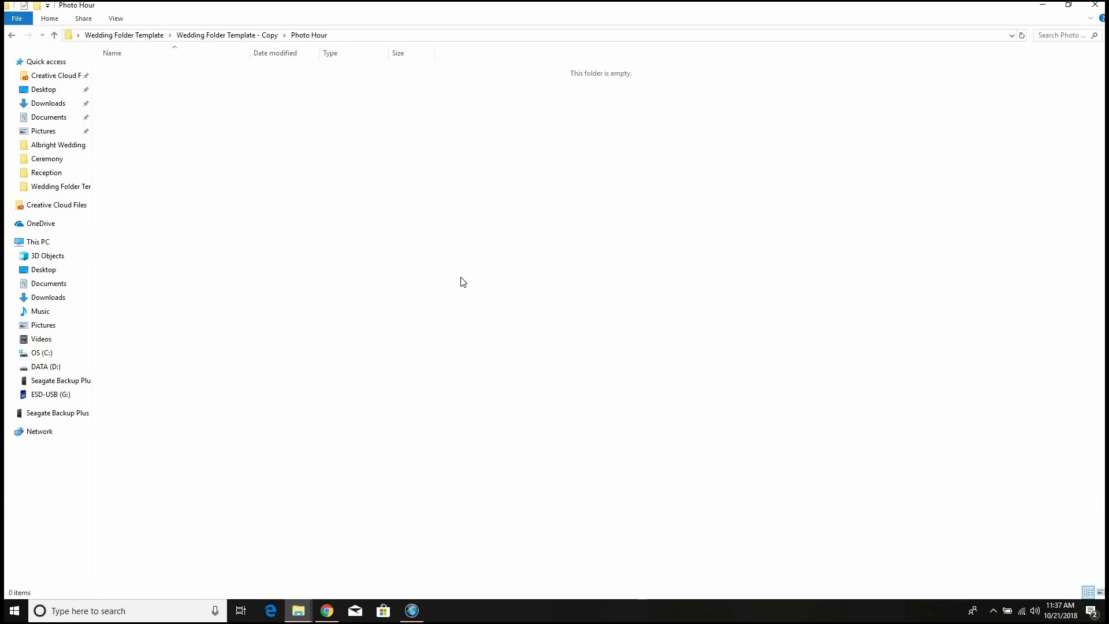
pyautogui.click(55, 33)
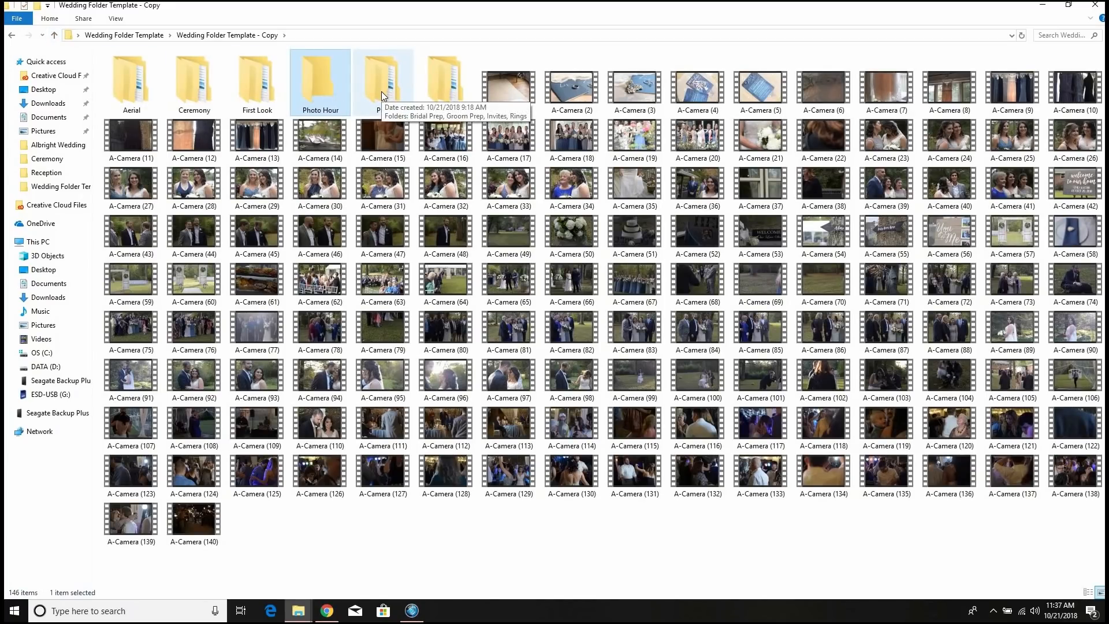
# Step: Look through the Prep folder with its Bridal Prep subfolder and the Reception folder, and return to the Wedding Folder Template - Copy folder
pyautogui.doubleClick(382, 92)
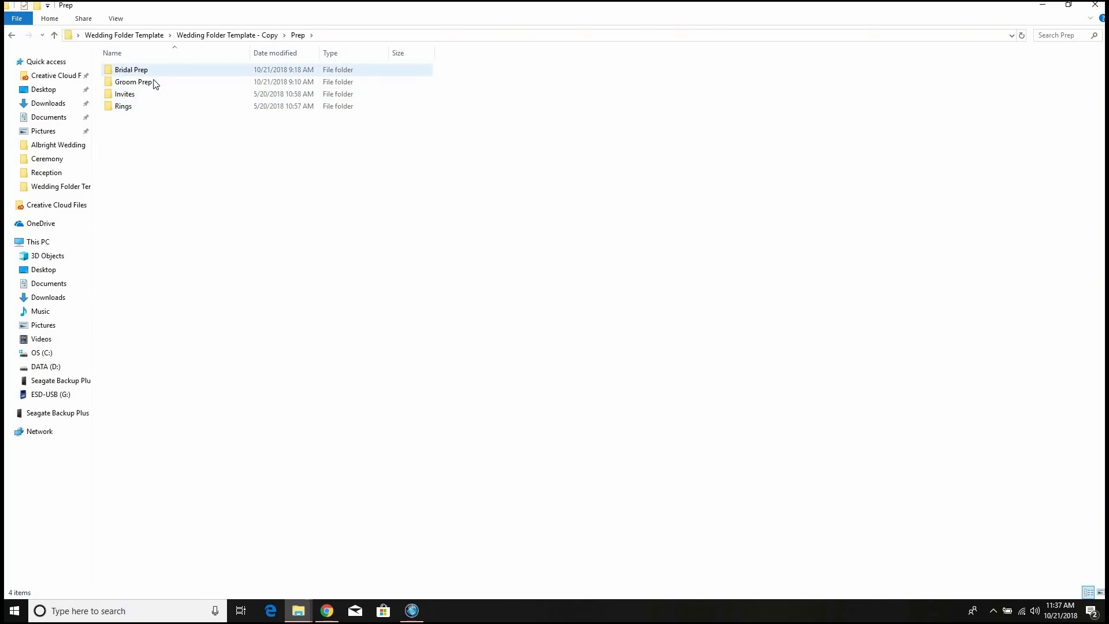
pyautogui.doubleClick(142, 70)
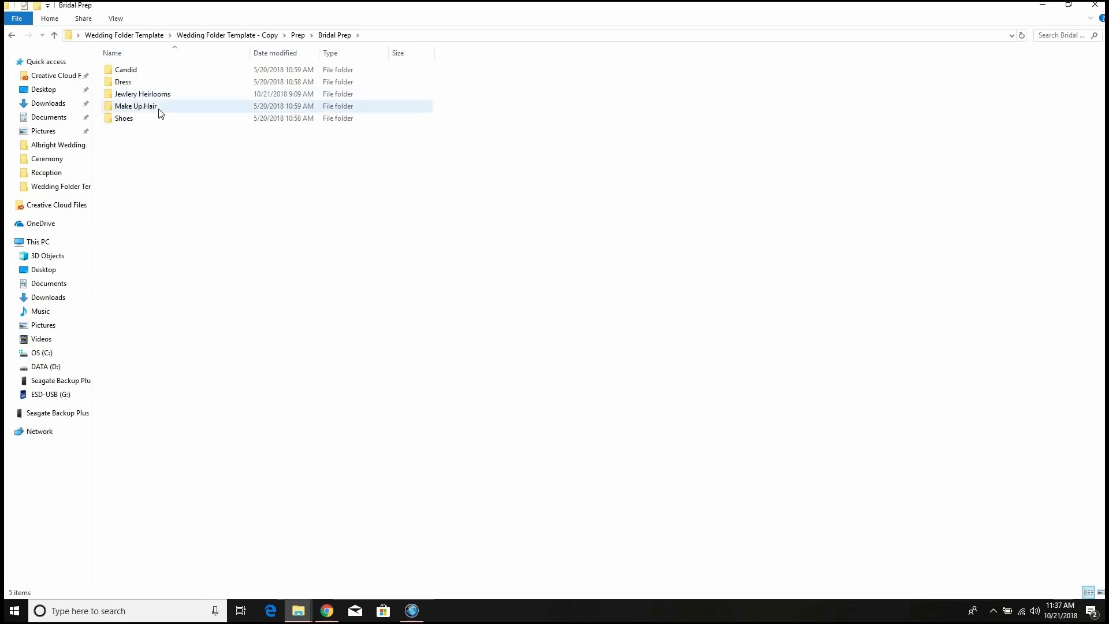
pyautogui.click(55, 36)
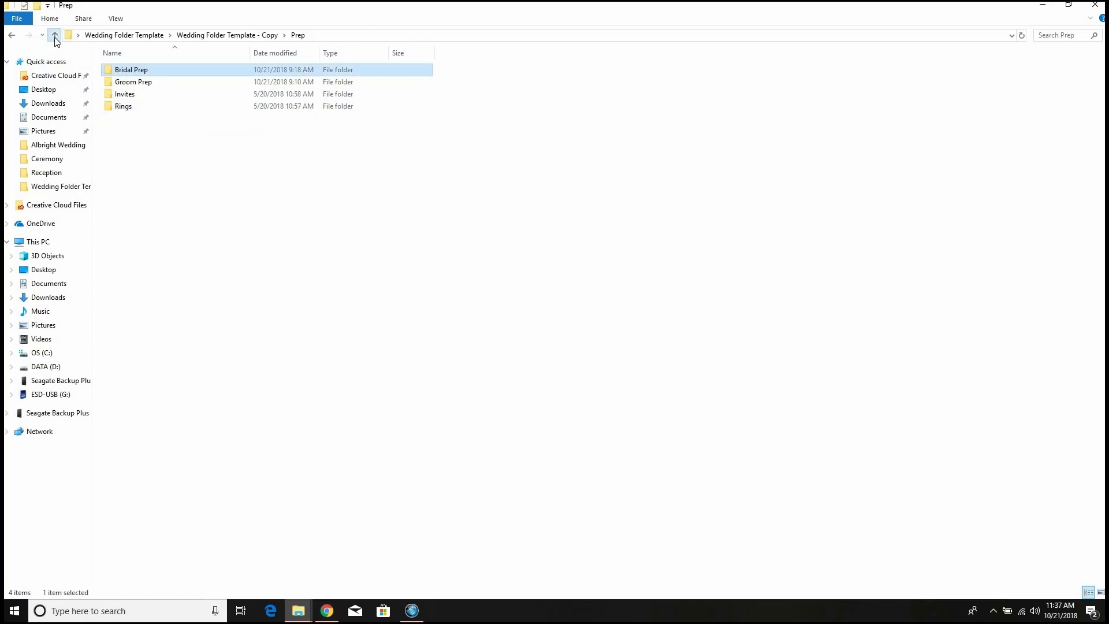
pyautogui.click(55, 37)
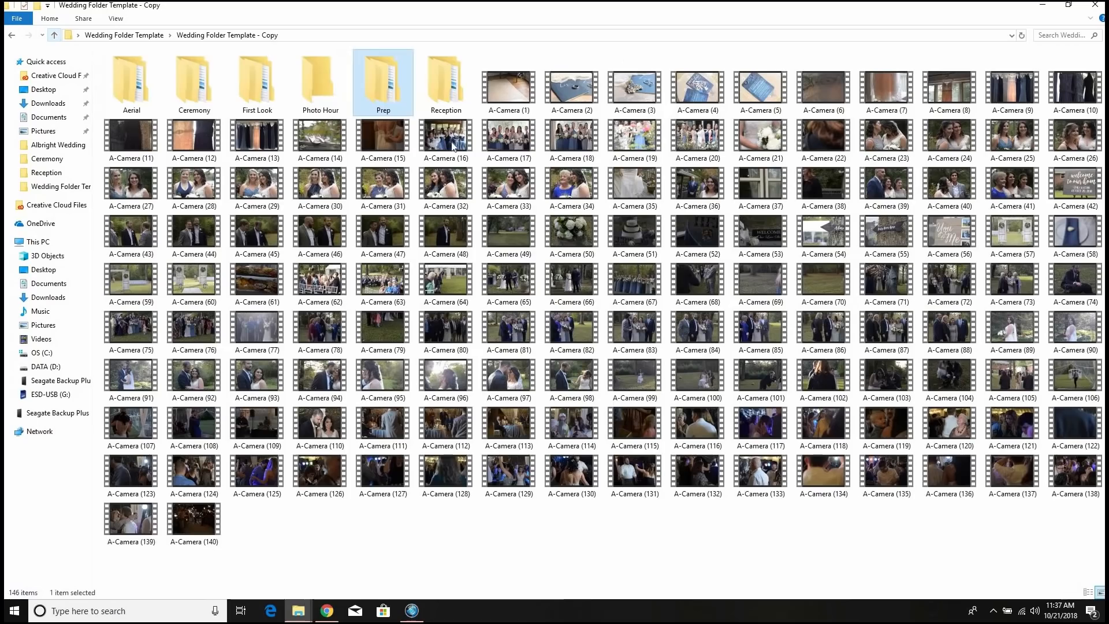
pyautogui.doubleClick(455, 86)
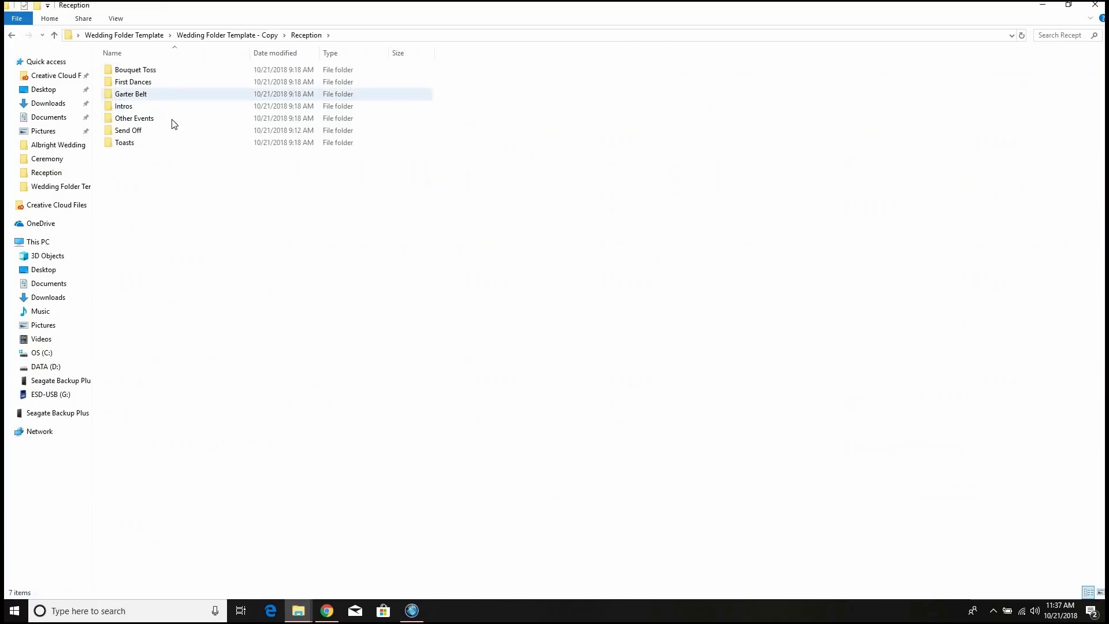
pyautogui.moveTo(141, 76)
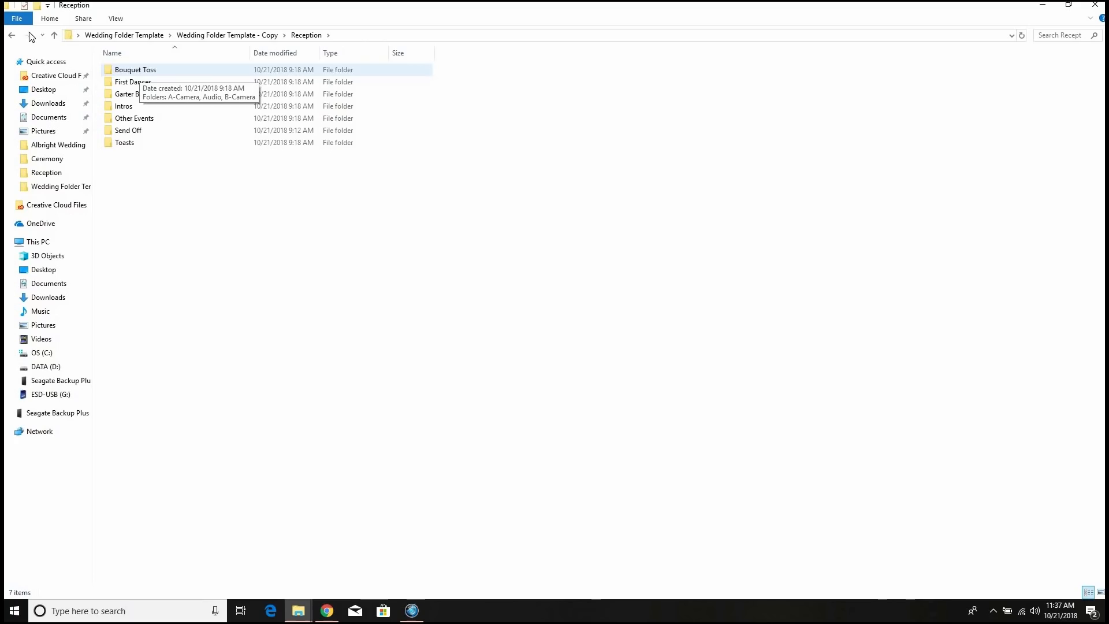
pyautogui.click(54, 35)
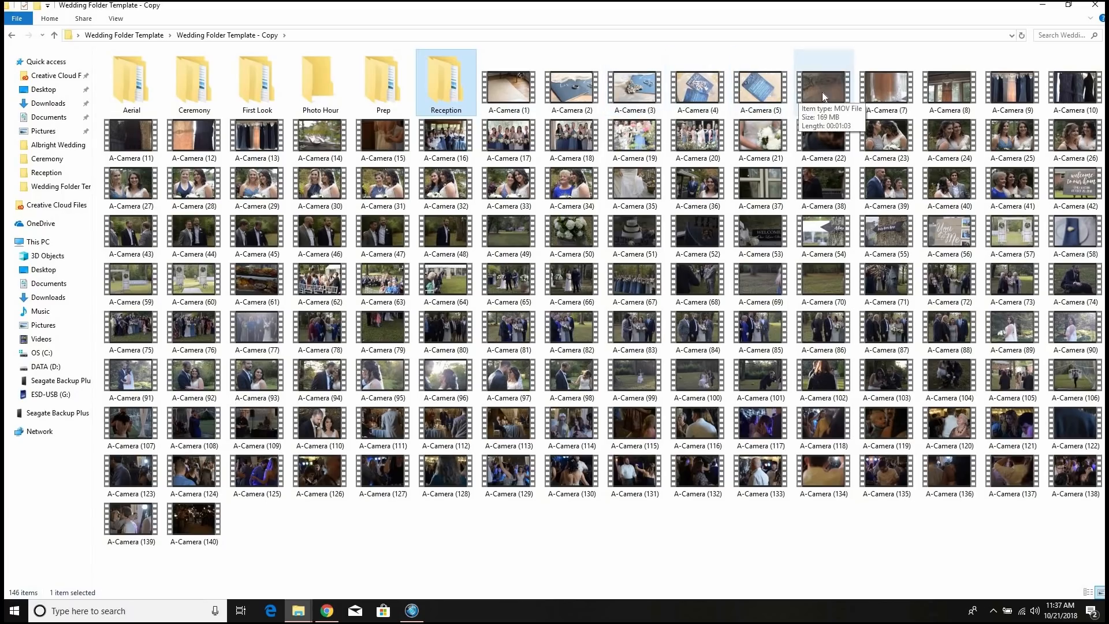
# Step: Move the clips A-Camera (1) through A-Camera (15) into the Prep folder
pyautogui.click(516, 88)
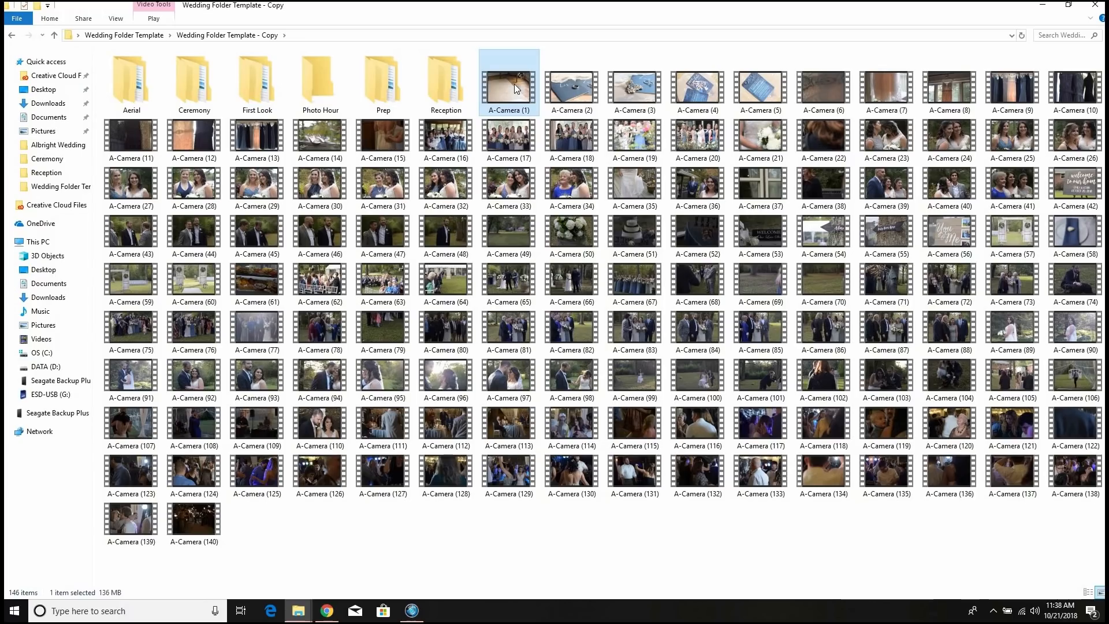
pyautogui.hotkey('shift', 'Right')
pyautogui.hotkey('shift', 'Right')
pyautogui.hotkey('shift', 'Right')
pyautogui.hotkey('shift', 'Right')
pyautogui.hotkey('shift', 'Right')
pyautogui.hotkey('shift', 'Right')
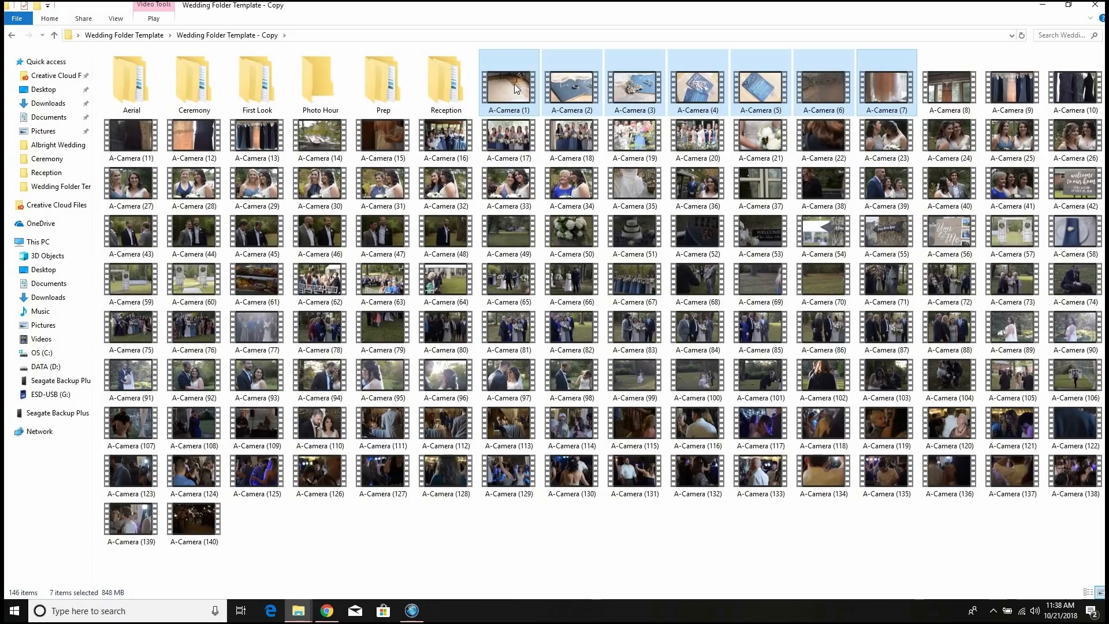
pyautogui.hotkey('shift', 'Down')
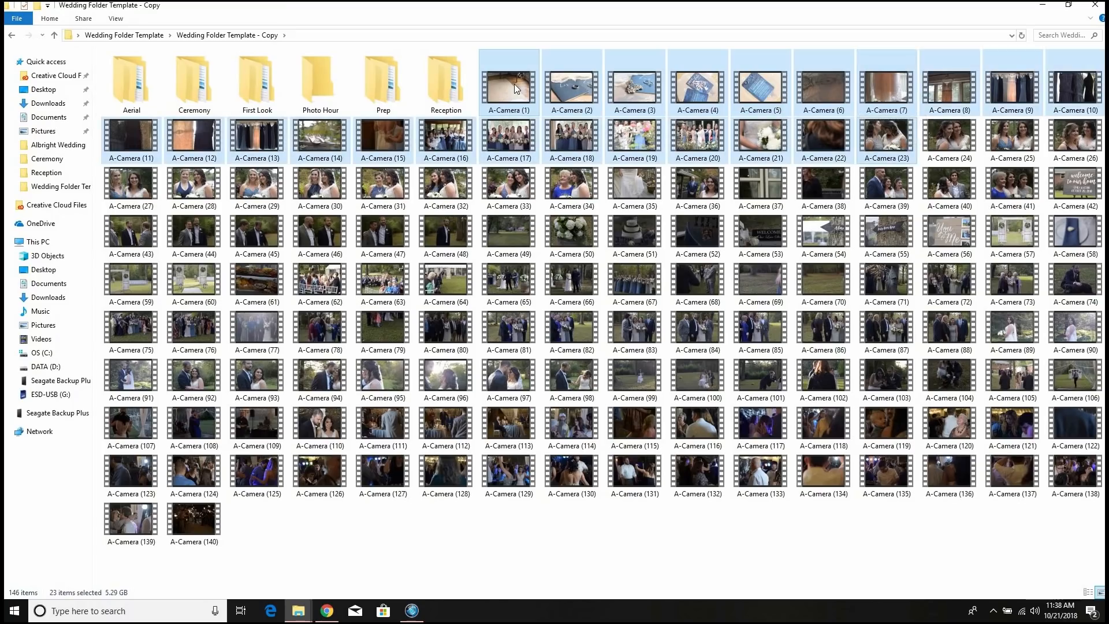
pyautogui.hotkey('shift', 'Left')
pyautogui.hotkey('shift', 'Left')
pyautogui.hotkey('shift', 'Left')
pyautogui.hotkey('shift', 'Left')
pyautogui.hotkey('shift', 'Left')
pyautogui.hotkey('shift', 'Left')
pyautogui.hotkey('shift', 'Left')
pyautogui.hotkey('shift', 'Left')
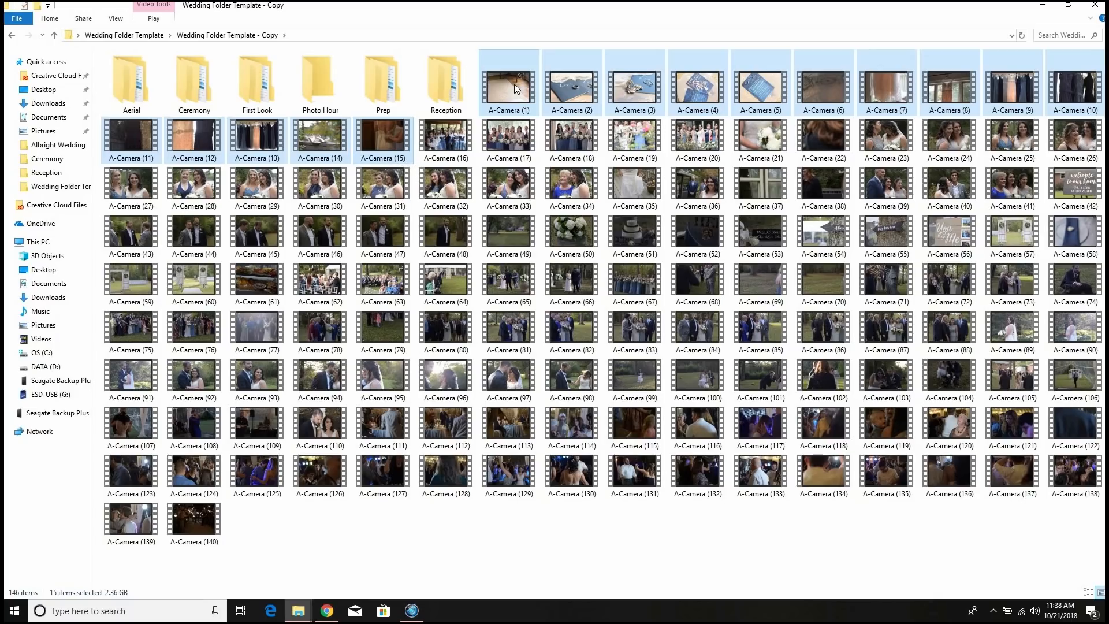
pyautogui.moveTo(500, 93); pyautogui.dragTo(383, 84)
# Step: Inside the Prep folder, move the clips A-Camera (1) through (5) into the Rings folder and delete the Invites folder
pyautogui.press('Return')
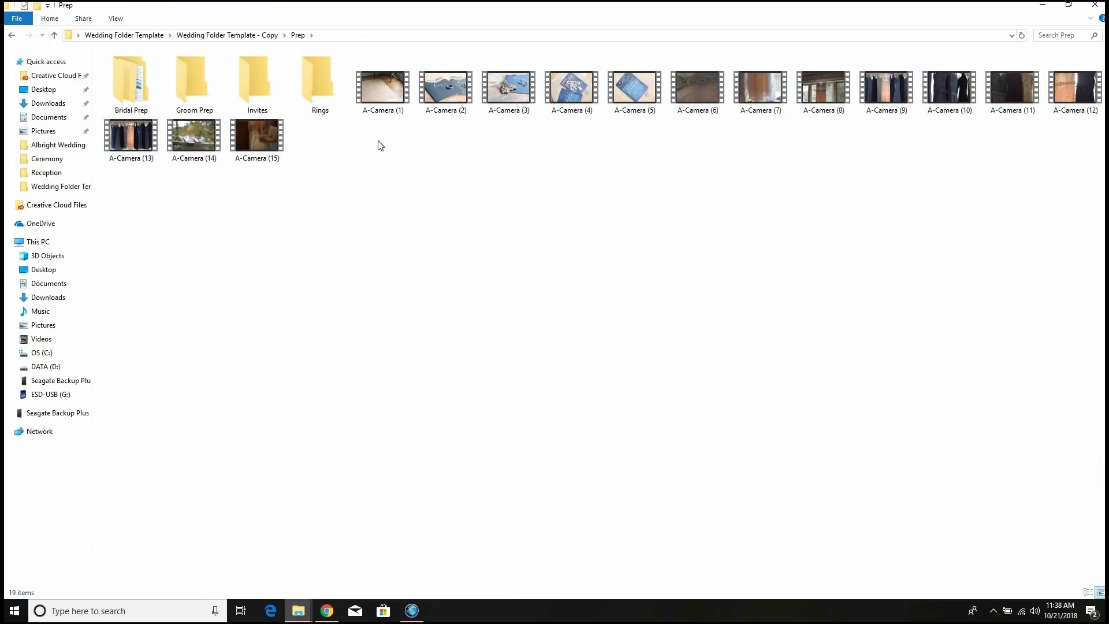
pyautogui.moveTo(383, 137); pyautogui.dragTo(644, 55)
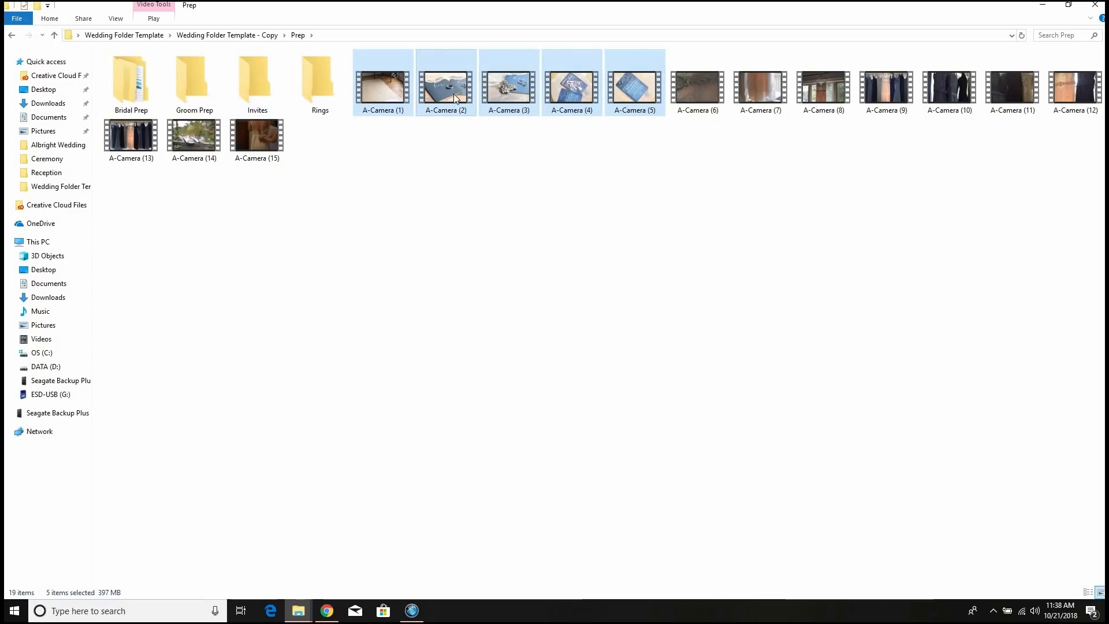
pyautogui.moveTo(453, 92); pyautogui.dragTo(320, 98)
pyautogui.click(263, 89)
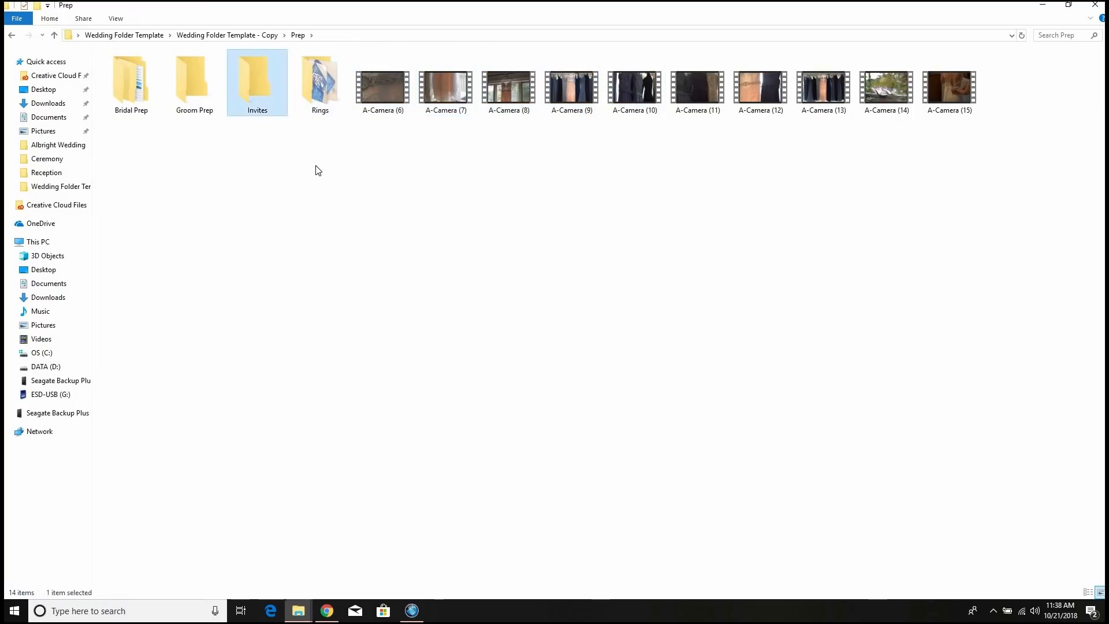
pyautogui.press('Delete')
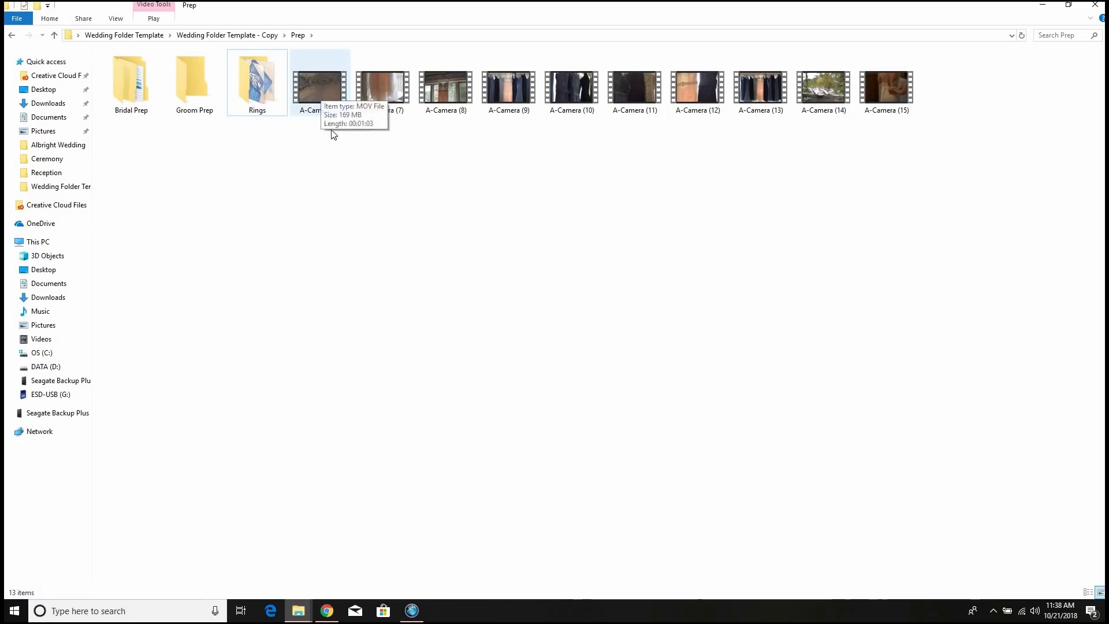
# Step: Move the clips A-Camera (6) through A-Camera (13) into the Bridal Prep folder
pyautogui.click(321, 90)
pyautogui.moveTo(320, 160); pyautogui.dragTo(765, 73)
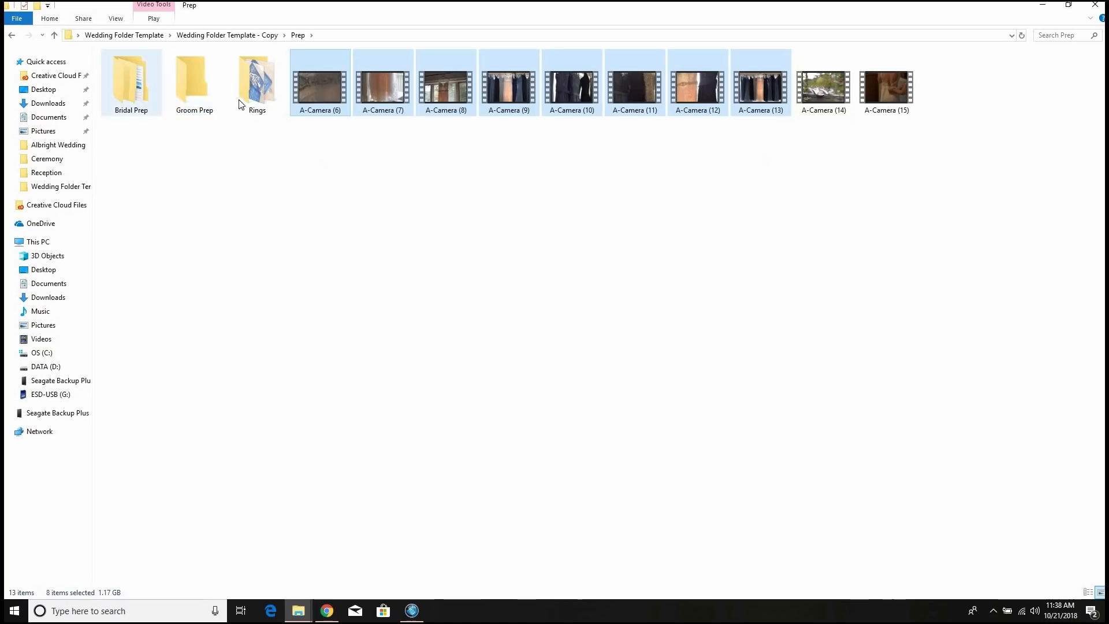
pyautogui.moveTo(318, 92); pyautogui.dragTo(126, 136)
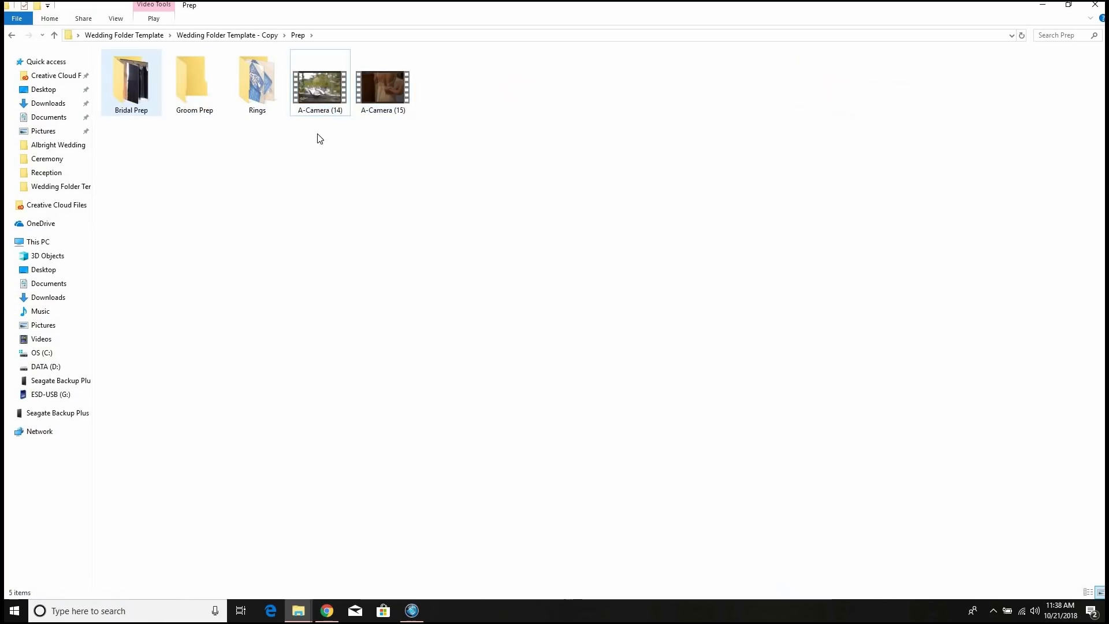
# Step: Move the clips A-Camera (14) and A-Camera (15) into the Bridal Prep folder and open that folder
pyautogui.moveTo(310, 96); pyautogui.dragTo(133, 116)
pyautogui.click(332, 96)
pyautogui.moveTo(258, 138); pyautogui.dragTo(132, 101)
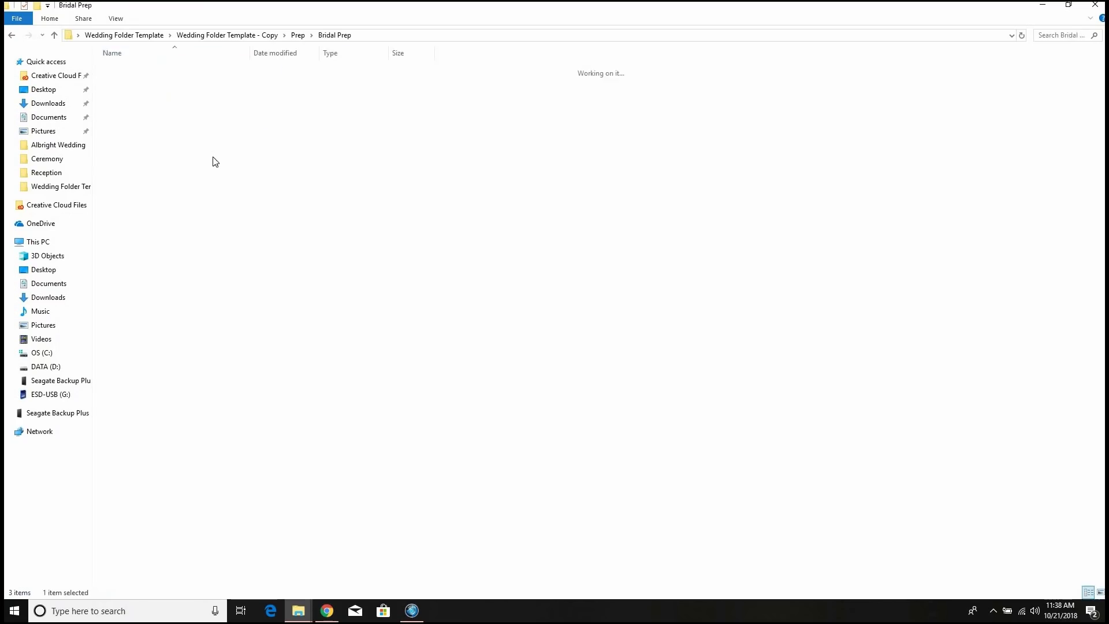
# Step: Inside Bridal Prep, move the clips A-Camera (6) through (13) into the Dress folder and A-Camera (14) into the Shoes folder
pyautogui.moveTo(441, 146); pyautogui.dragTo(911, 81)
pyautogui.moveTo(444, 91); pyautogui.dragTo(203, 102)
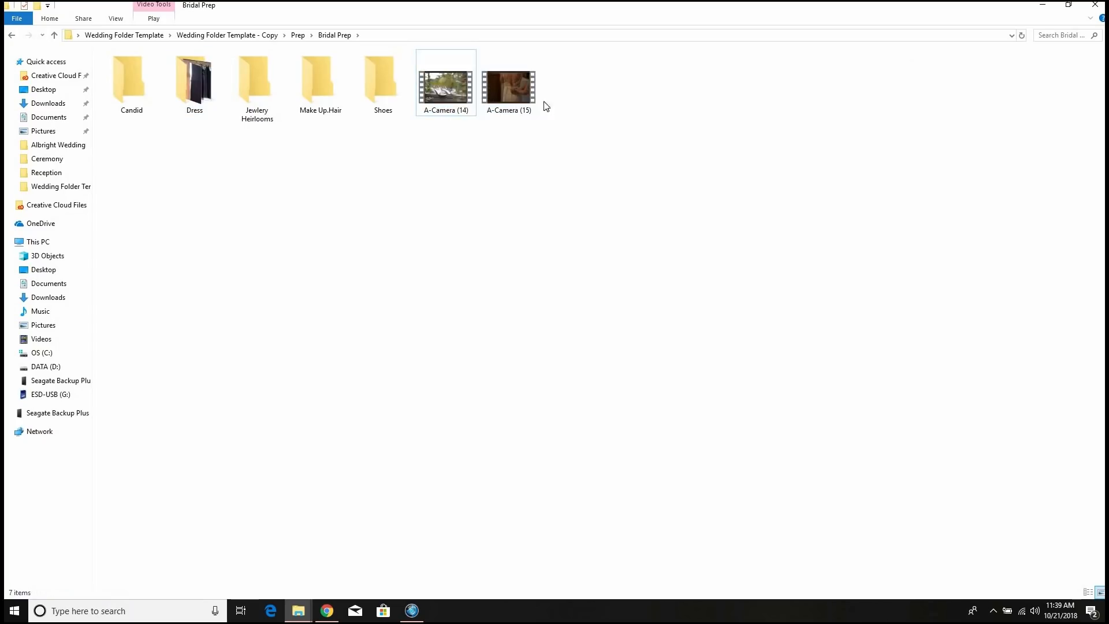
pyautogui.moveTo(445, 88); pyautogui.dragTo(384, 92)
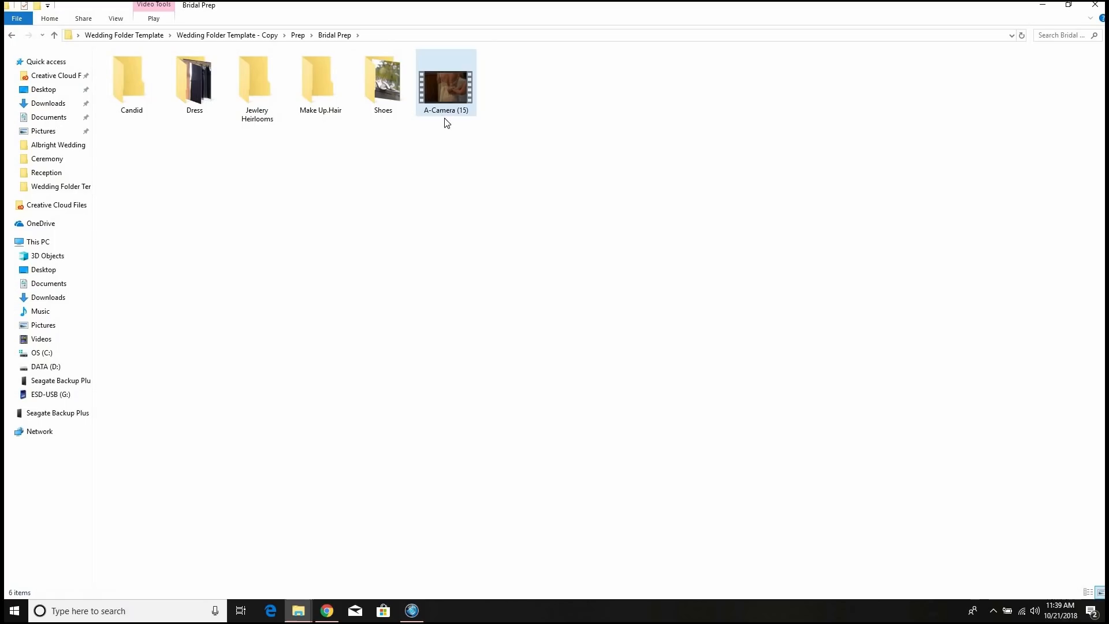
# Step: Create a new folder named Mom Helping inside the Dress folder
pyautogui.click(454, 89)
pyautogui.doubleClick(209, 109)
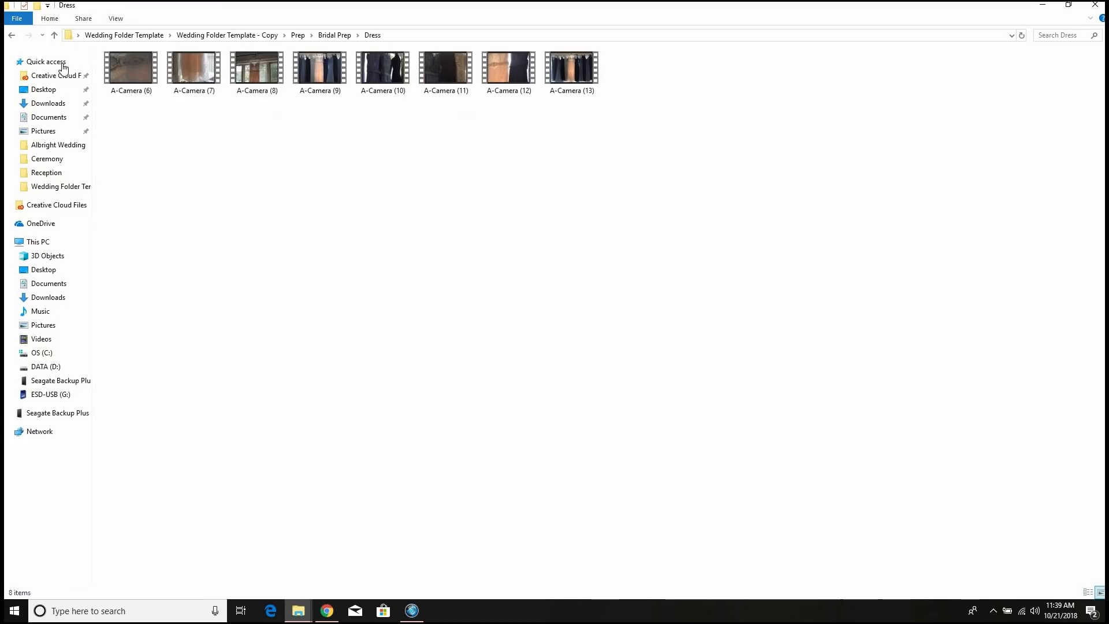
pyautogui.rightClick(203, 143)
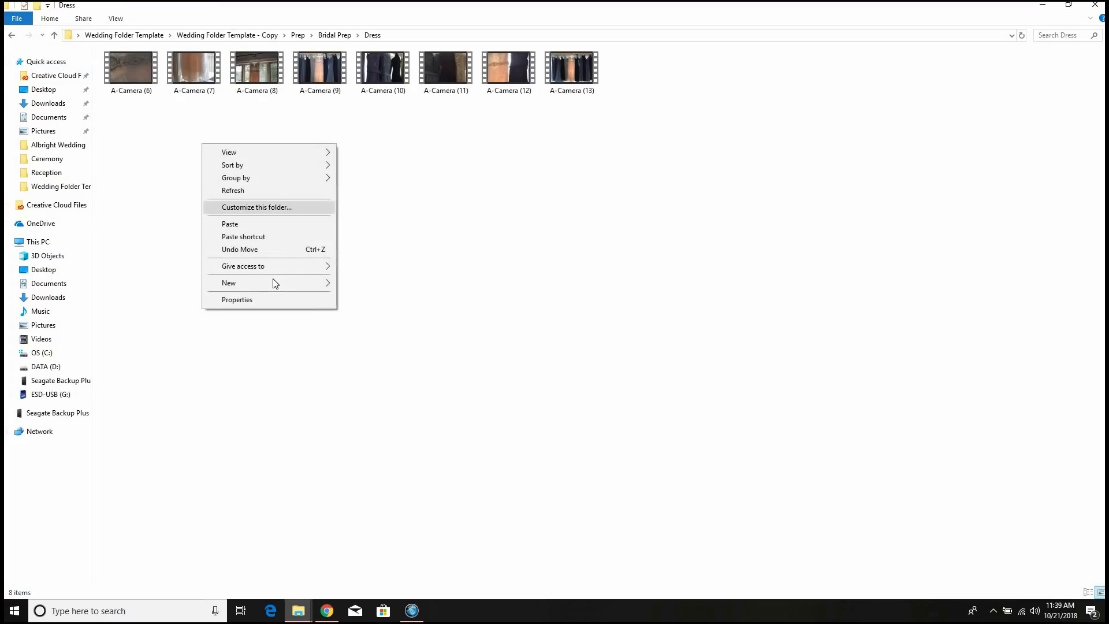
pyautogui.moveTo(272, 282)
pyautogui.click(378, 283)
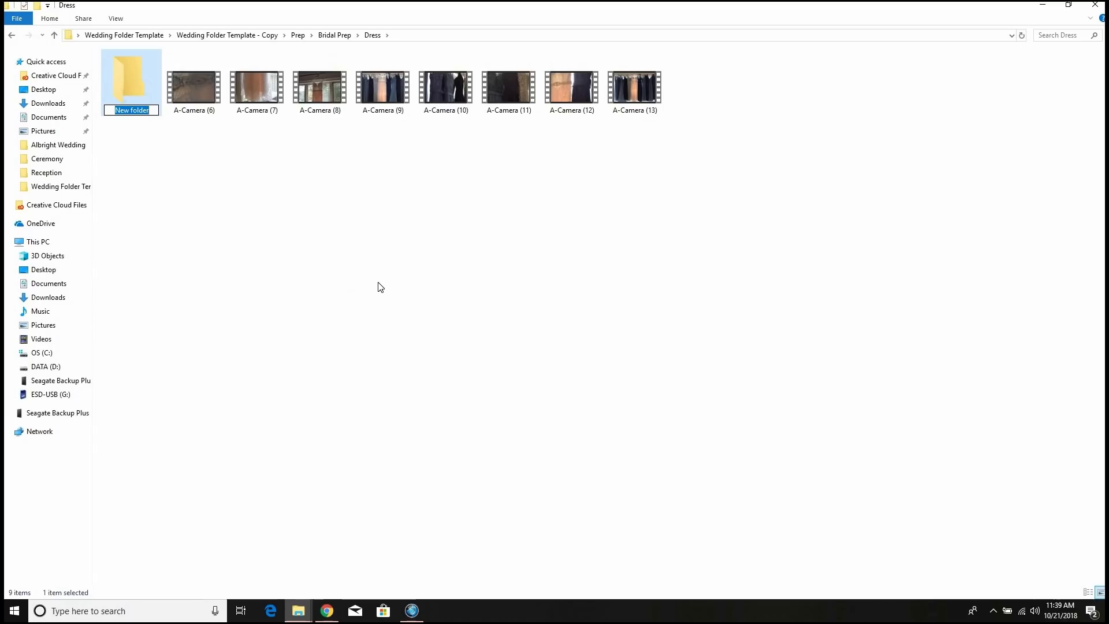
pyautogui.write('Mom Helping')
pyautogui.press('Return')
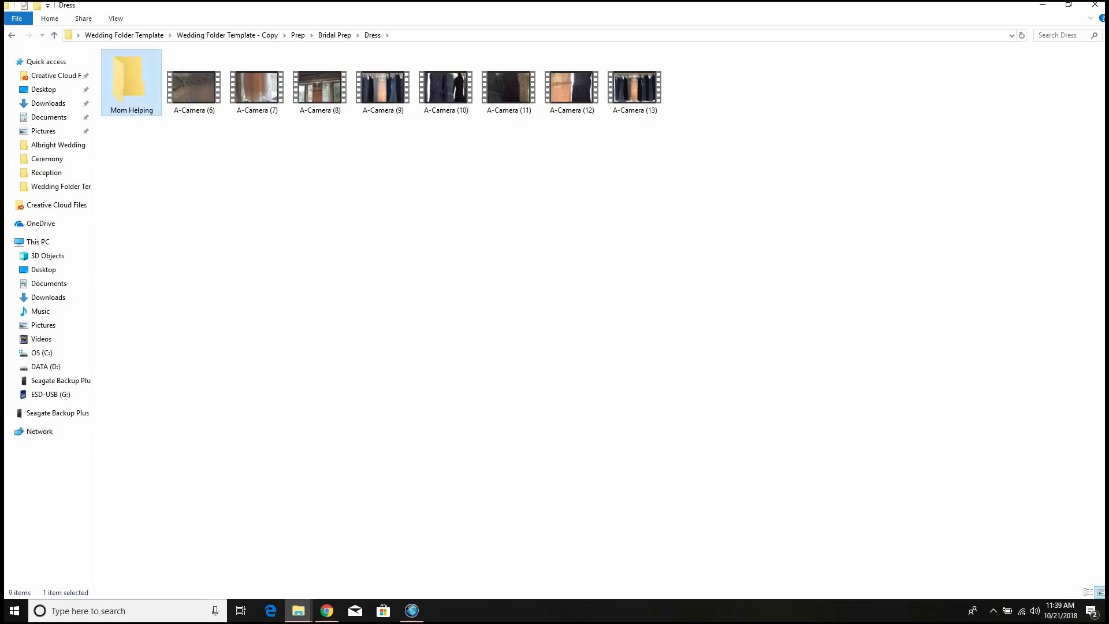
# Step: Move the clip A-Camera (15) from Bridal Prep into the Dress folder and from there into the Mom Helping folder
pyautogui.moveTo(444, 86); pyautogui.dragTo(196, 94)
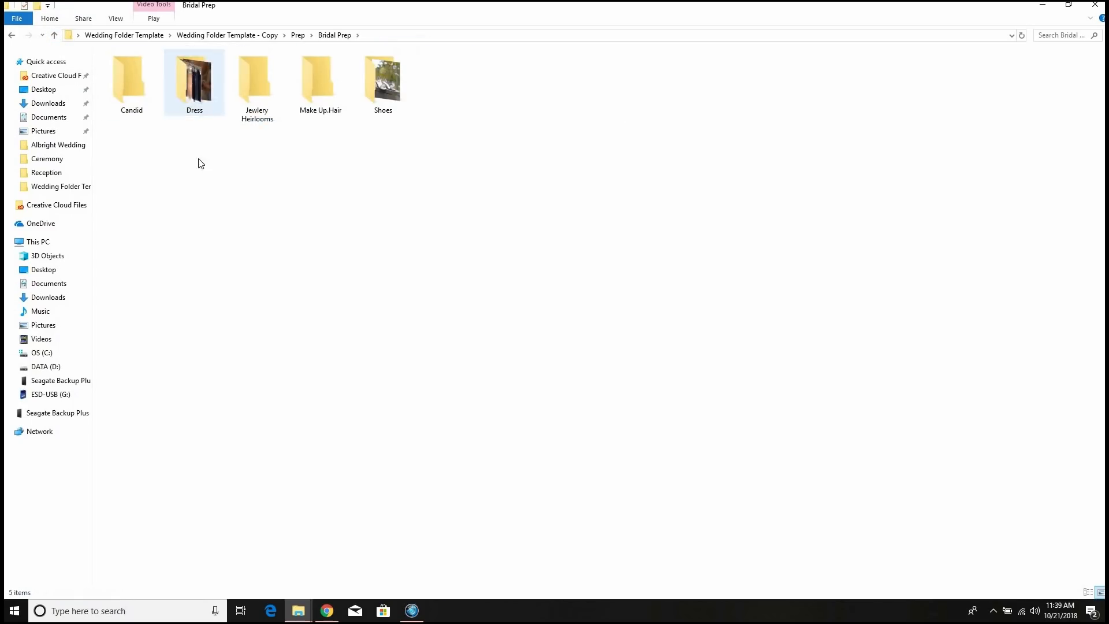
pyautogui.doubleClick(194, 83)
pyautogui.moveTo(697, 86); pyautogui.dragTo(131, 103)
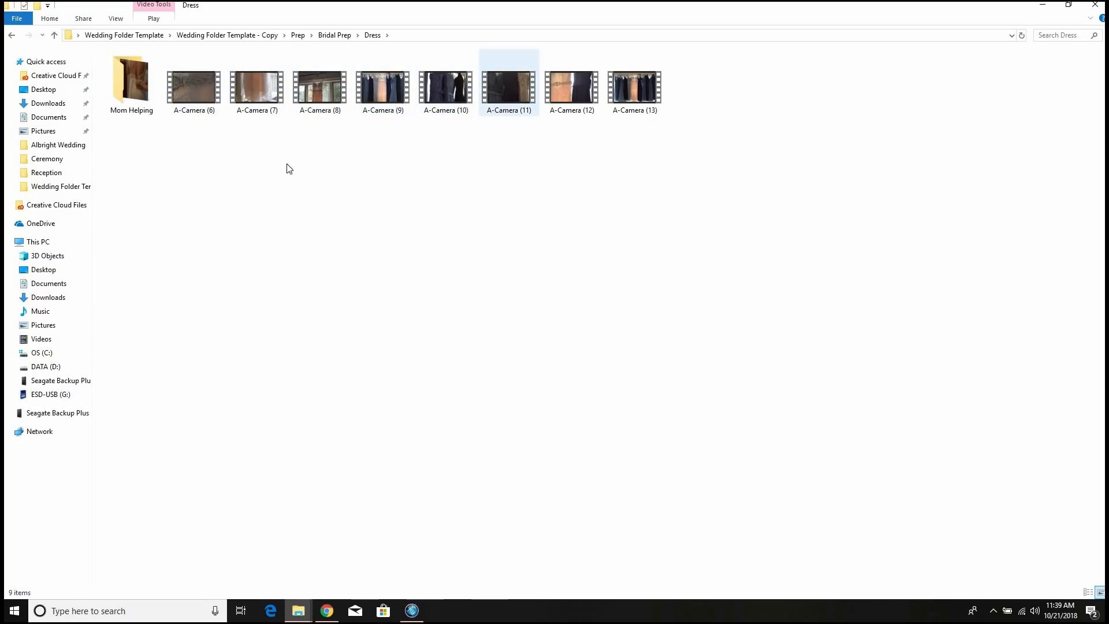
# Step: Back in the Wedding Folder Template - Copy folder, move the clips A-Camera (16) through (35) into the Photo Hour folder
pyautogui.click(55, 37)
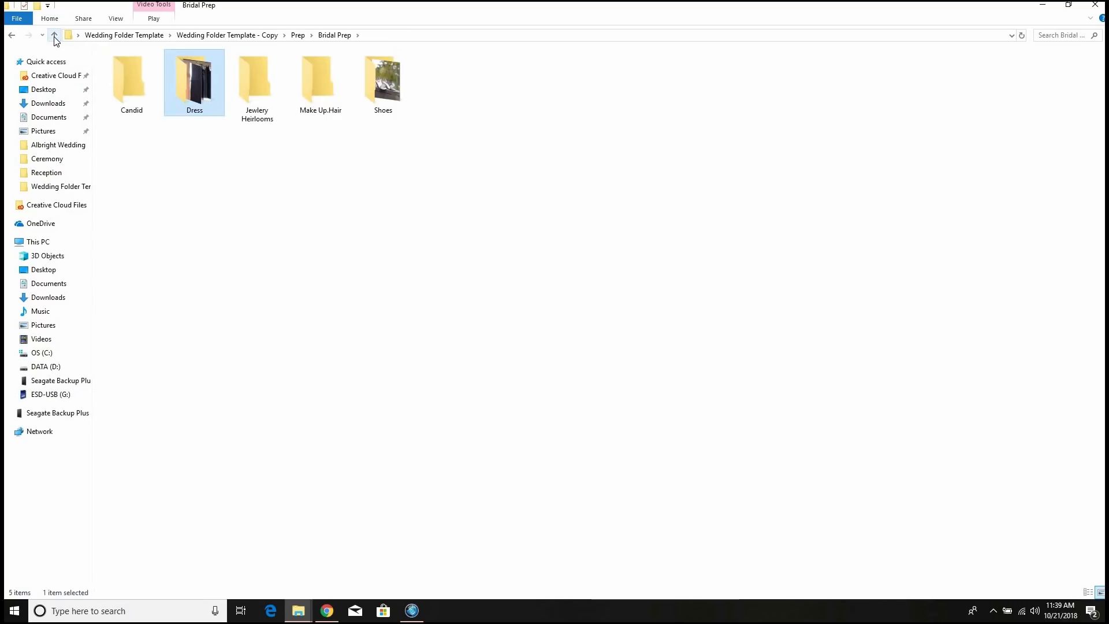
pyautogui.click(55, 36)
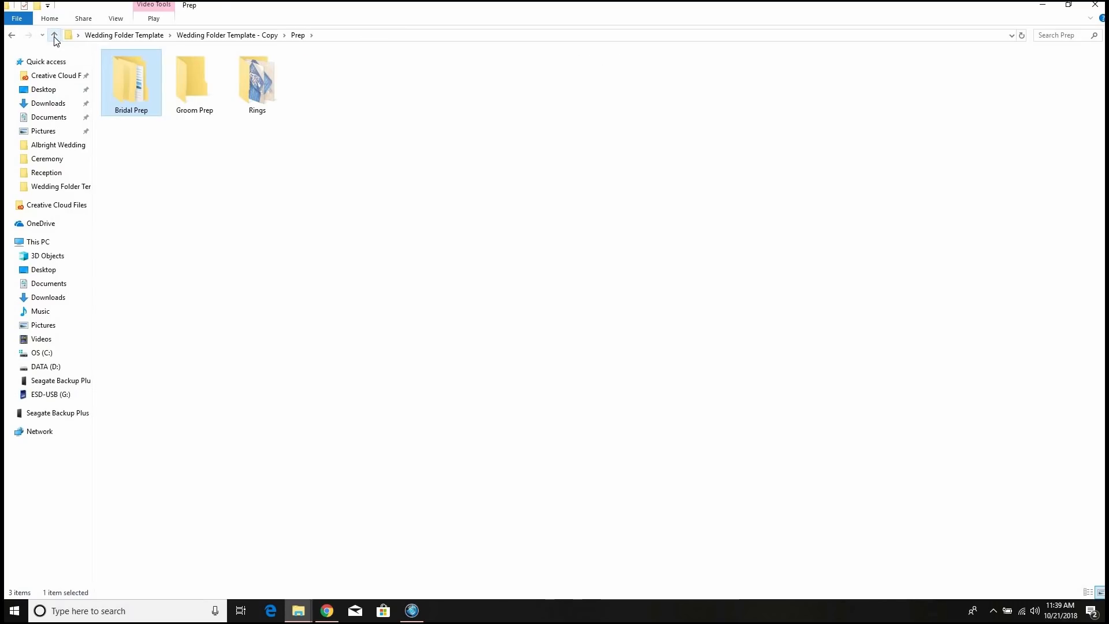
pyautogui.click(55, 36)
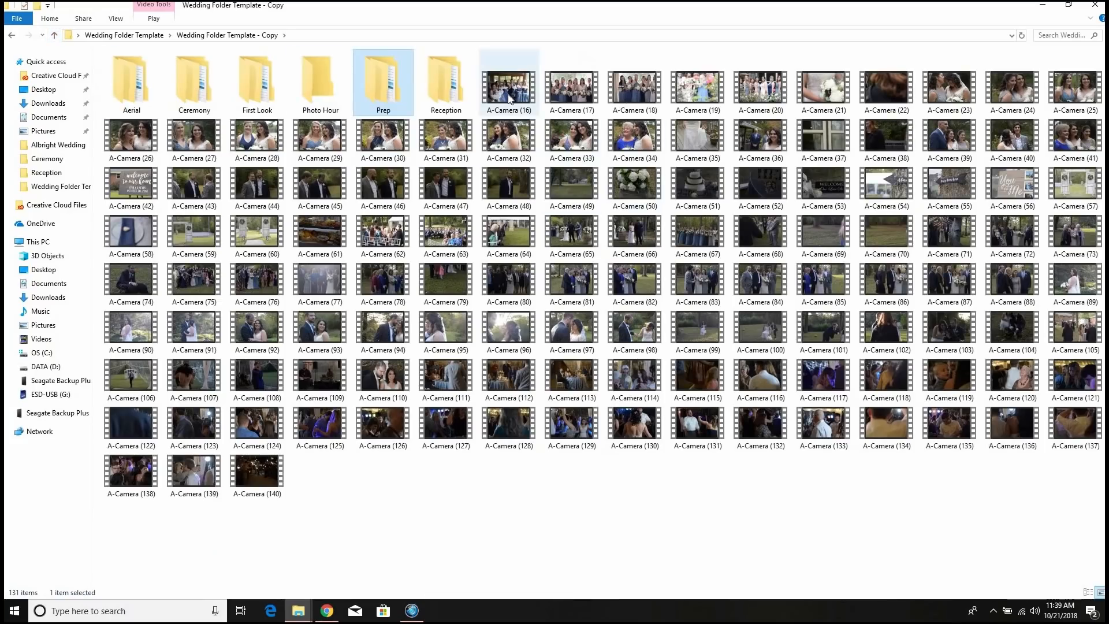
pyautogui.click(516, 99)
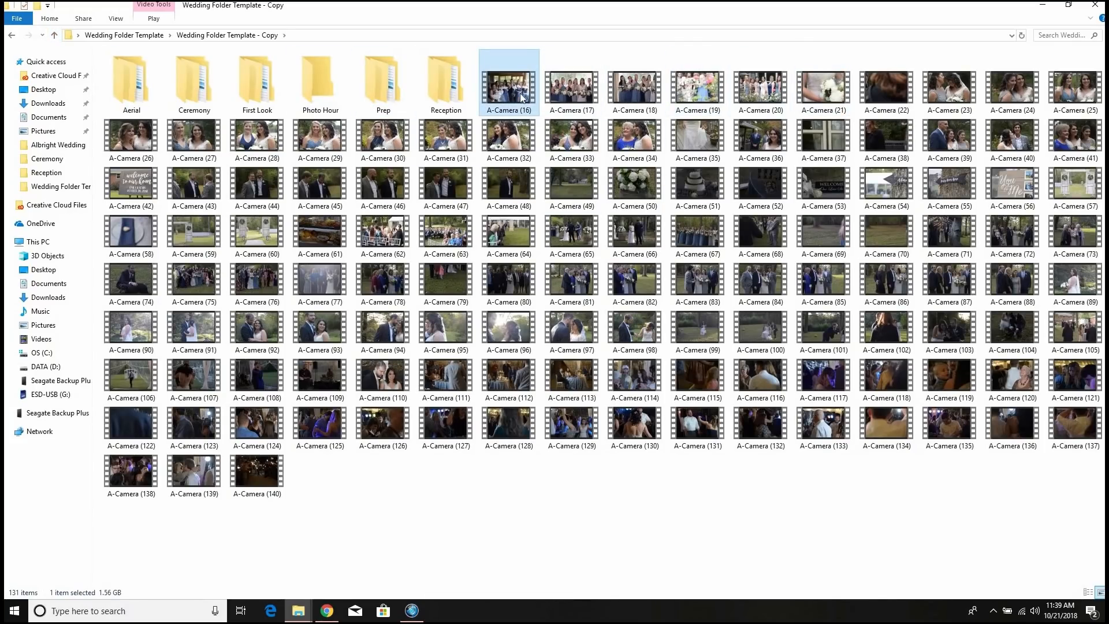
pyautogui.hotkey('shift', 'Right')
pyautogui.hotkey('shift', 'Right')
pyautogui.hotkey('shift', 'Right')
pyautogui.hotkey('shift', 'Right')
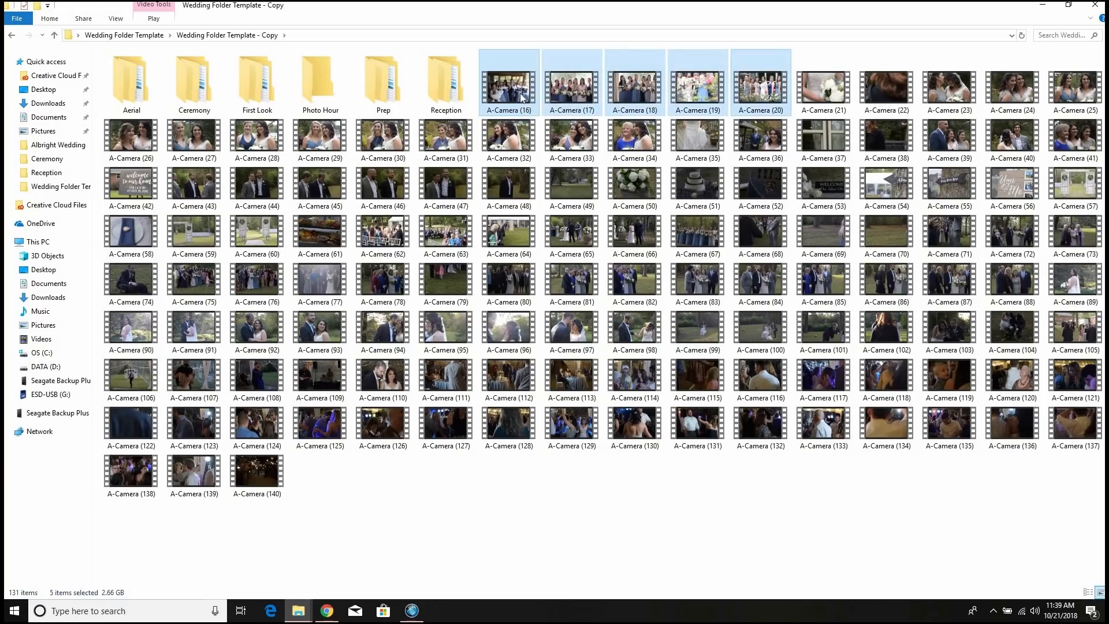
pyautogui.hotkey('shift', 'Right')
pyautogui.hotkey('shift', 'Right')
pyautogui.hotkey('shift', 'Right')
pyautogui.hotkey('shift', 'Right')
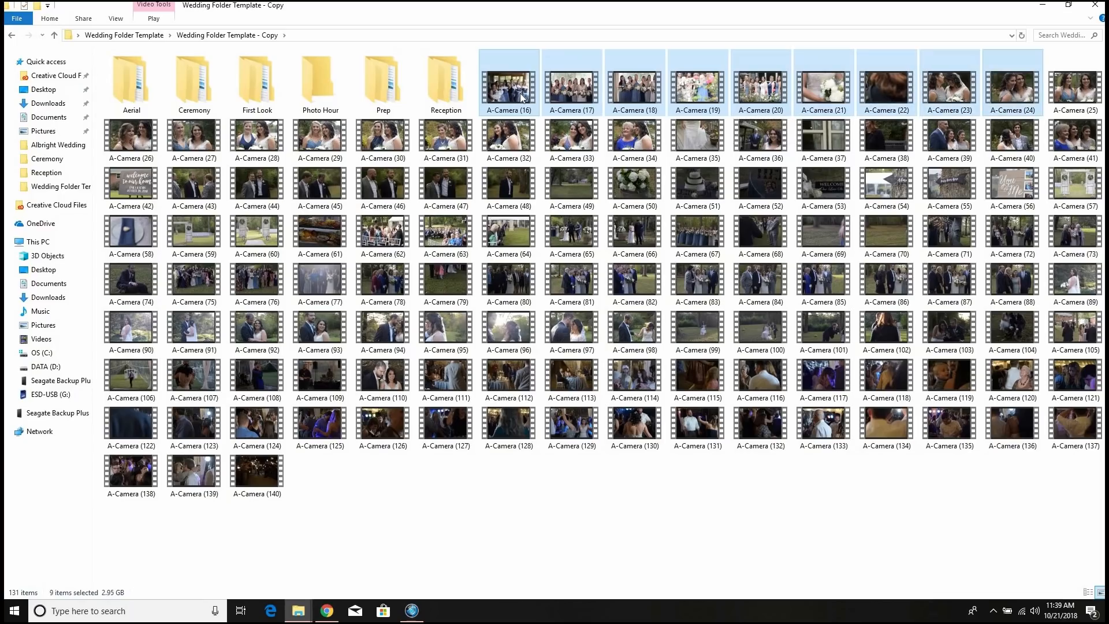
pyautogui.hotkey('shift', 'Down')
pyautogui.hotkey('shift', 'Left')
pyautogui.hotkey('shift', 'Left')
pyautogui.hotkey('shift', 'Left')
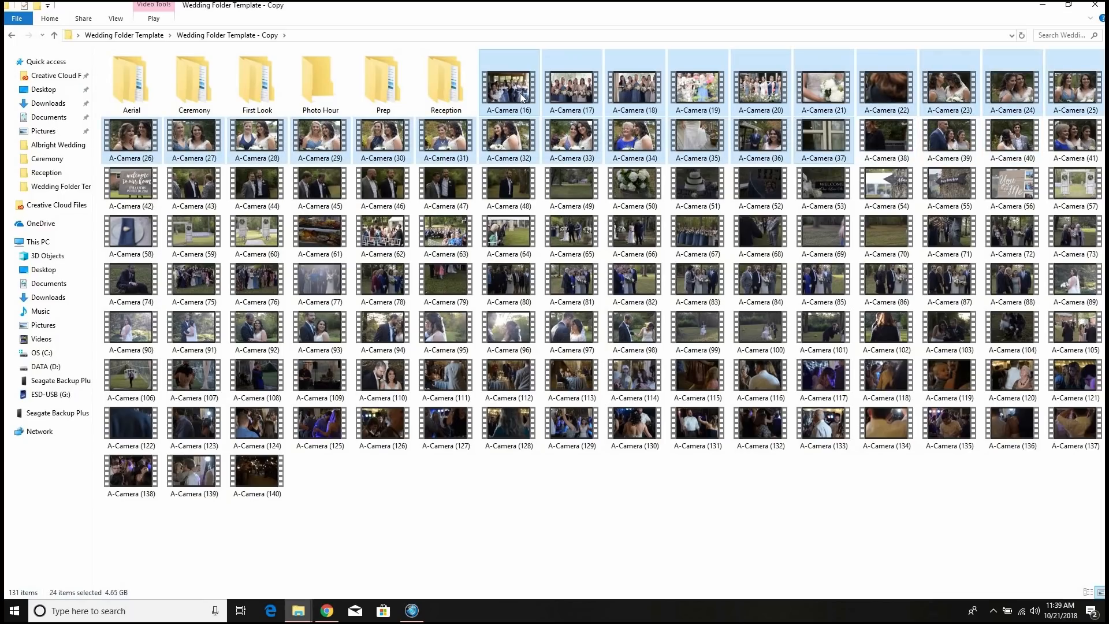
pyautogui.hotkey('shift', 'Right')
pyautogui.hotkey('shift', 'Left')
pyautogui.hotkey('shift', 'Left')
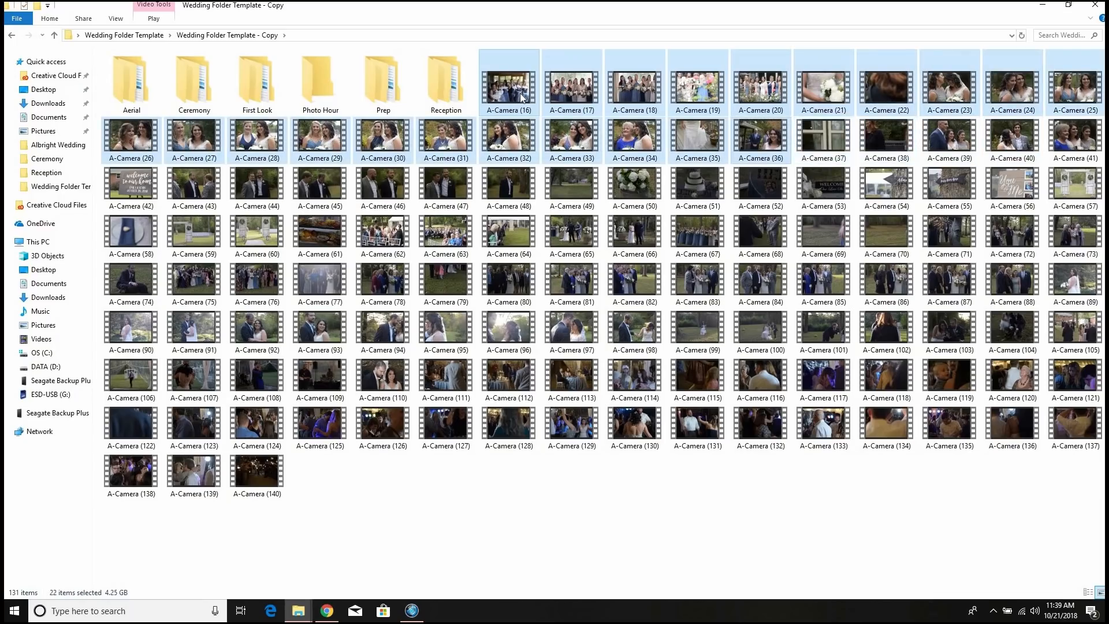
pyautogui.hotkey('shift', 'Left')
pyautogui.hotkey('shift', 'Left')
pyautogui.hotkey('shift', 'Right')
pyautogui.hotkey('shift', 'Right')
pyautogui.hotkey('shift', 'Left')
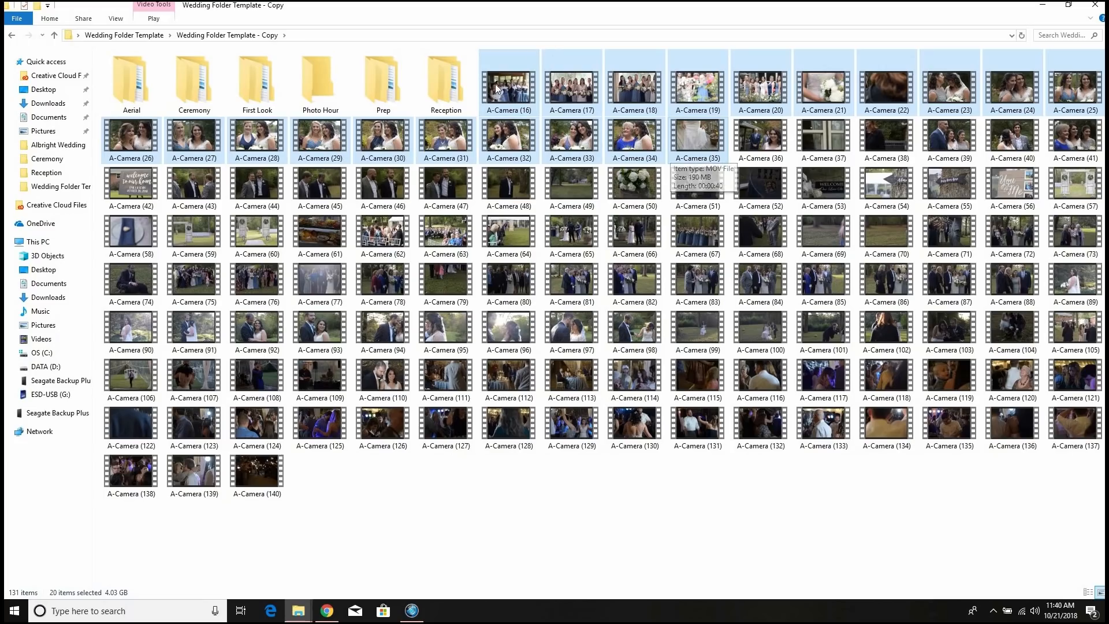
pyautogui.moveTo(513, 88); pyautogui.dragTo(321, 84)
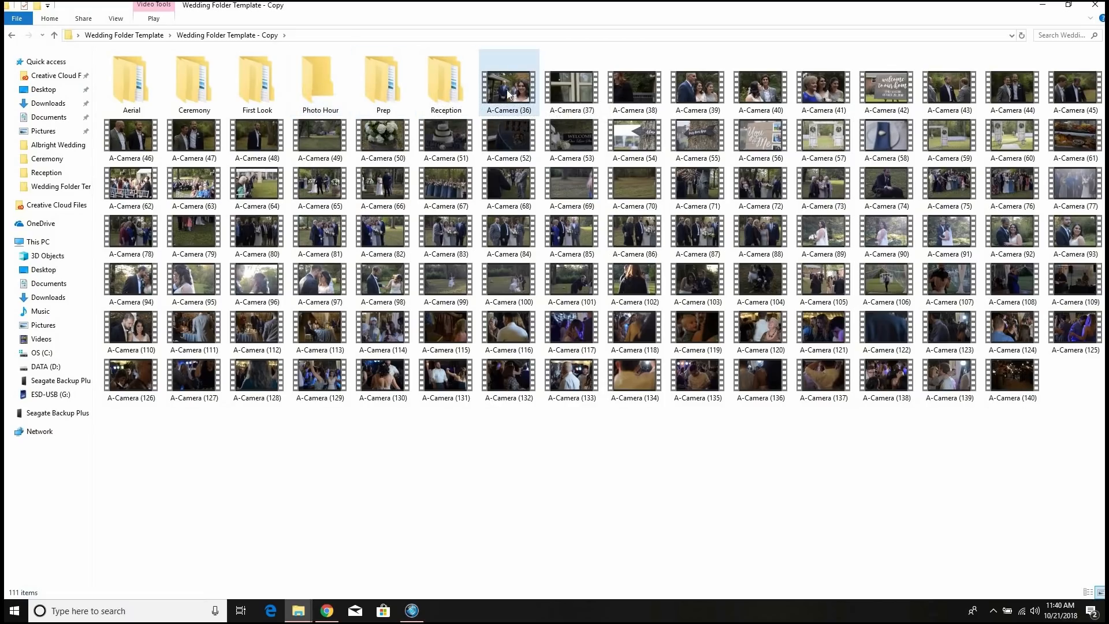
# Step: Move the clip A-Camera (36) into First Look, display that folder as large icons, and file the clip in its Father Daughter folder
pyautogui.moveTo(508, 88); pyautogui.dragTo(255, 104)
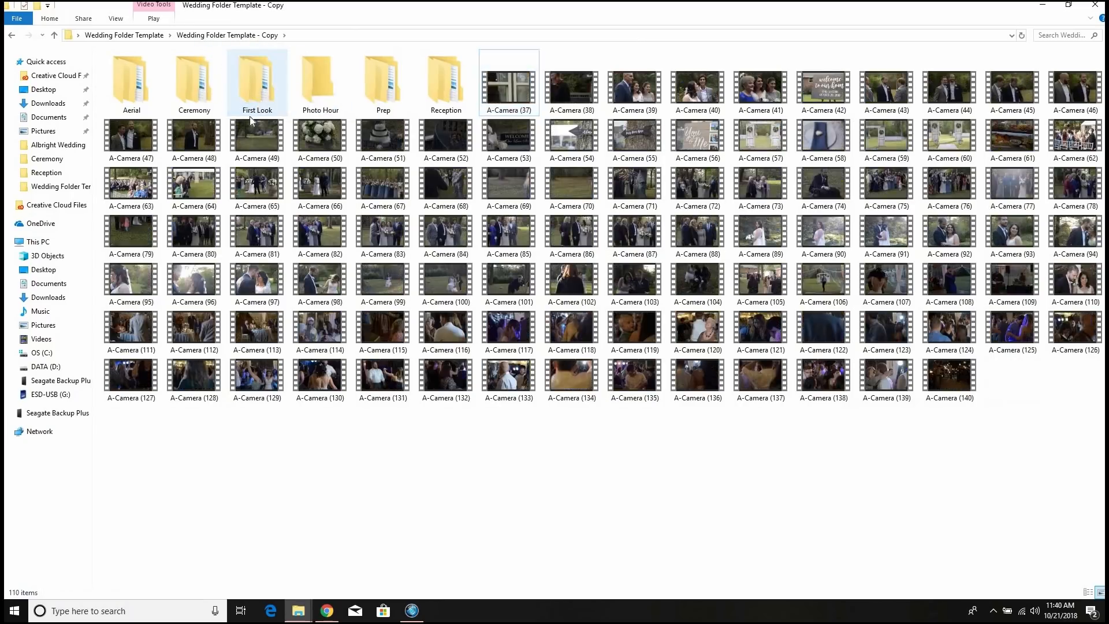
pyautogui.doubleClick(251, 89)
pyautogui.rightClick(219, 153)
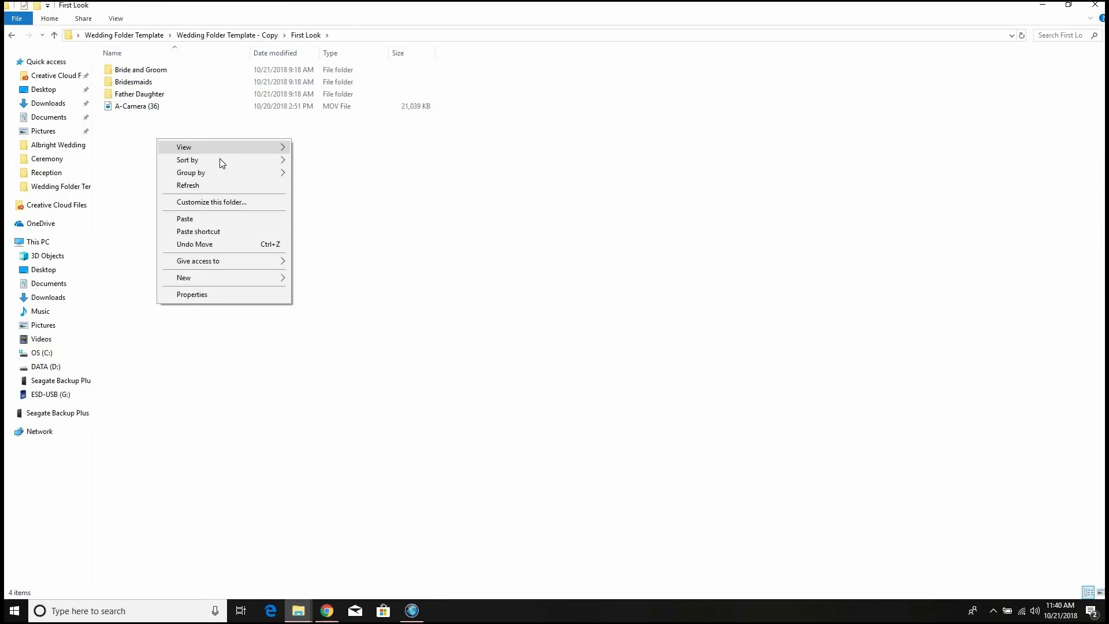
pyautogui.moveTo(288, 159)
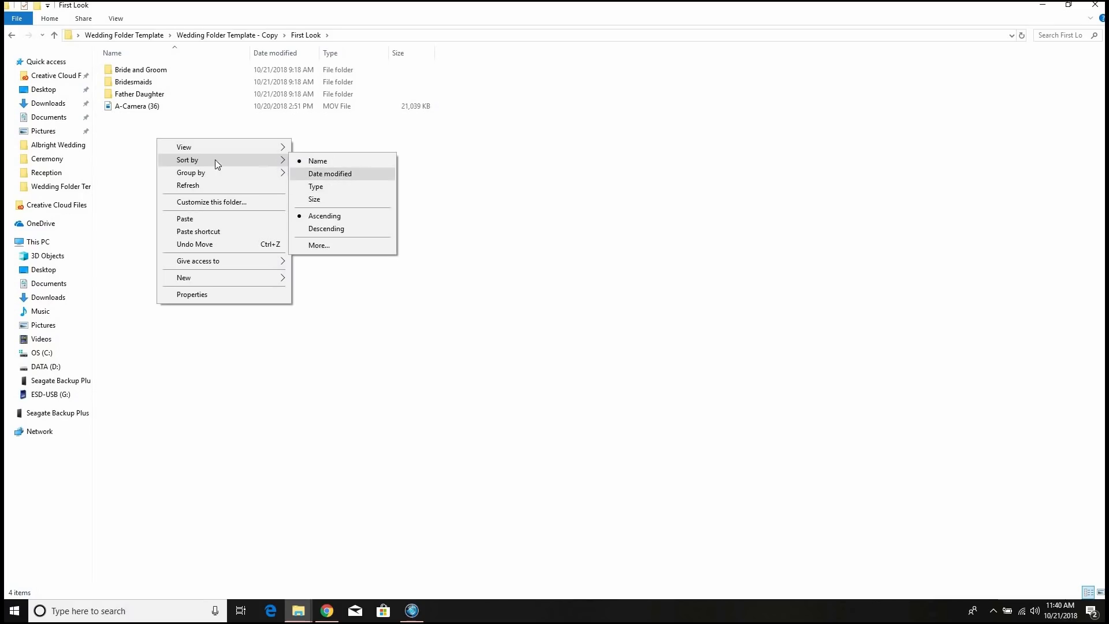
pyautogui.moveTo(217, 146)
pyautogui.click(339, 161)
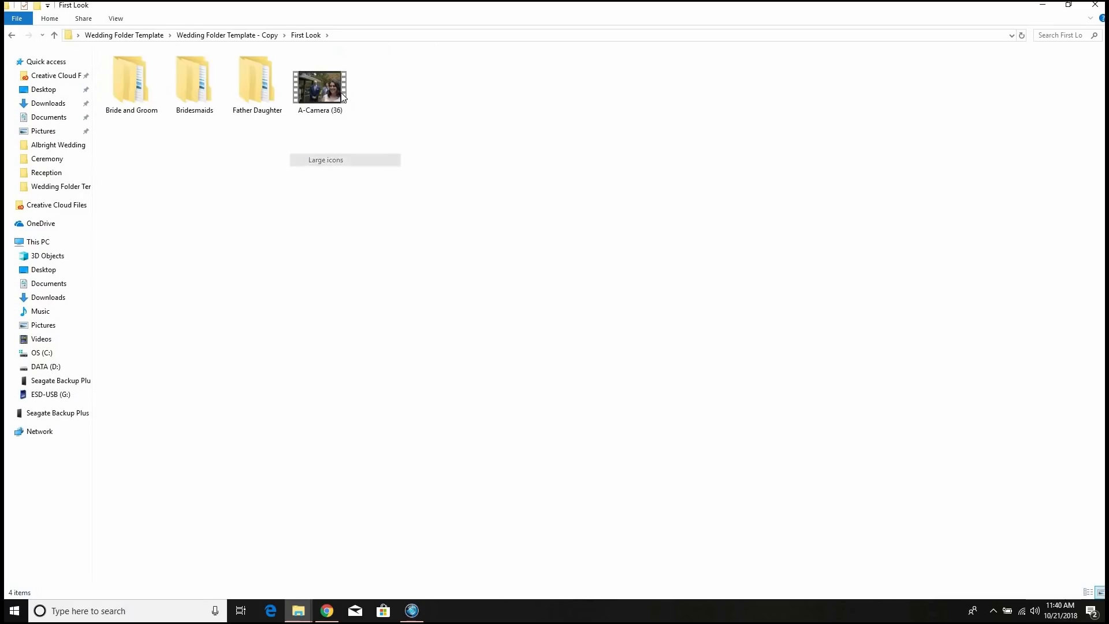
pyautogui.moveTo(321, 98); pyautogui.dragTo(83, 78)
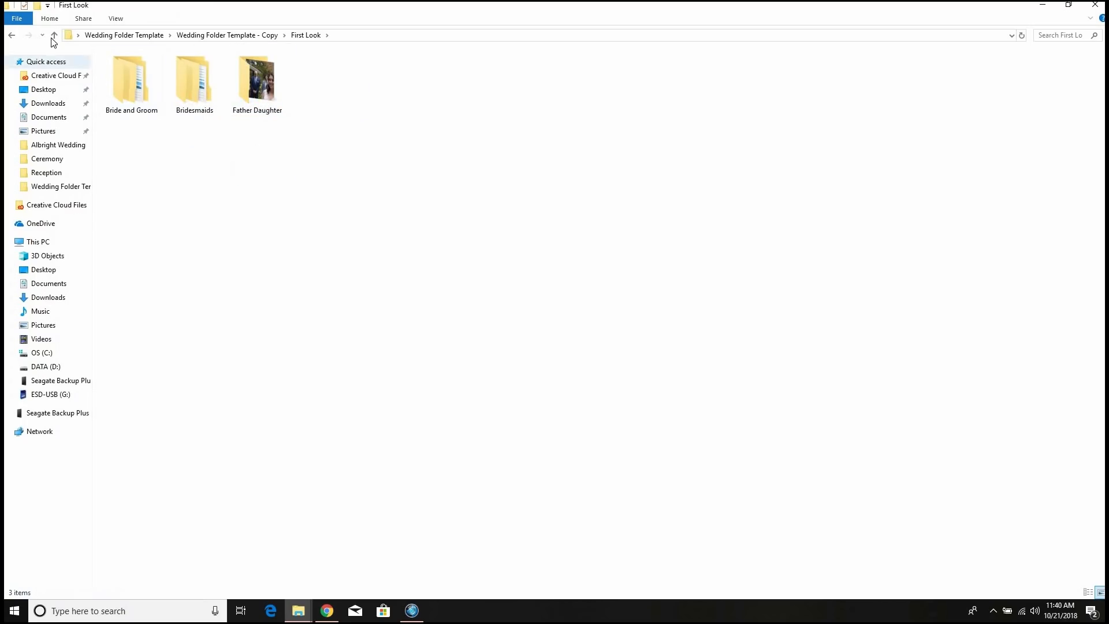
# Step: Back in the Wedding Folder Template - Copy folder, move the clips A-Camera (37) through (41) into the Photo Hour folder
pyautogui.click(54, 34)
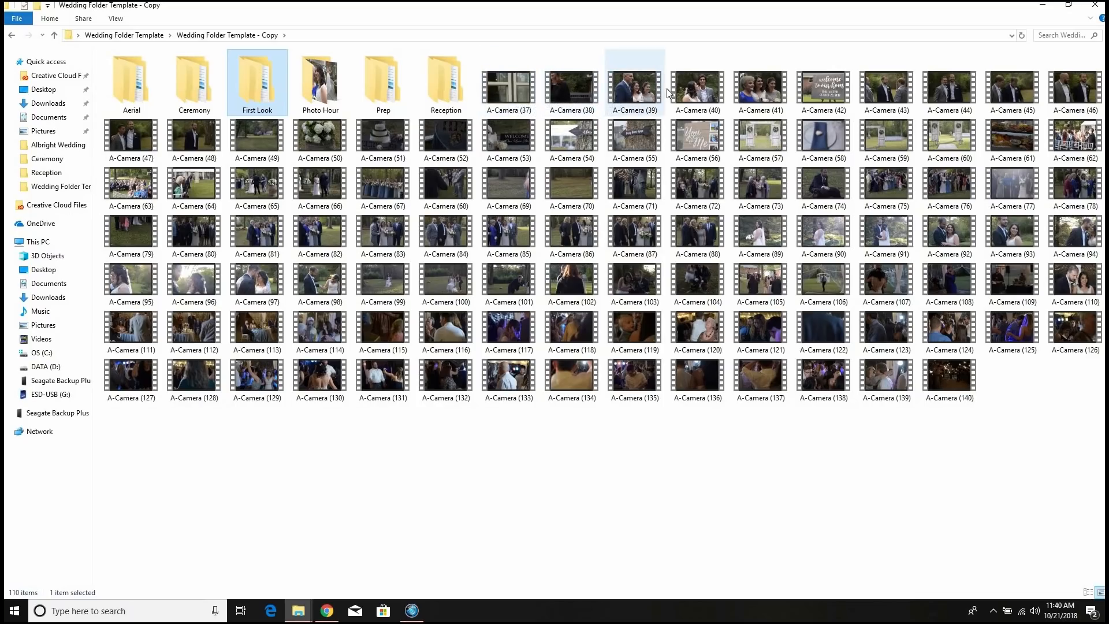
pyautogui.click(516, 95)
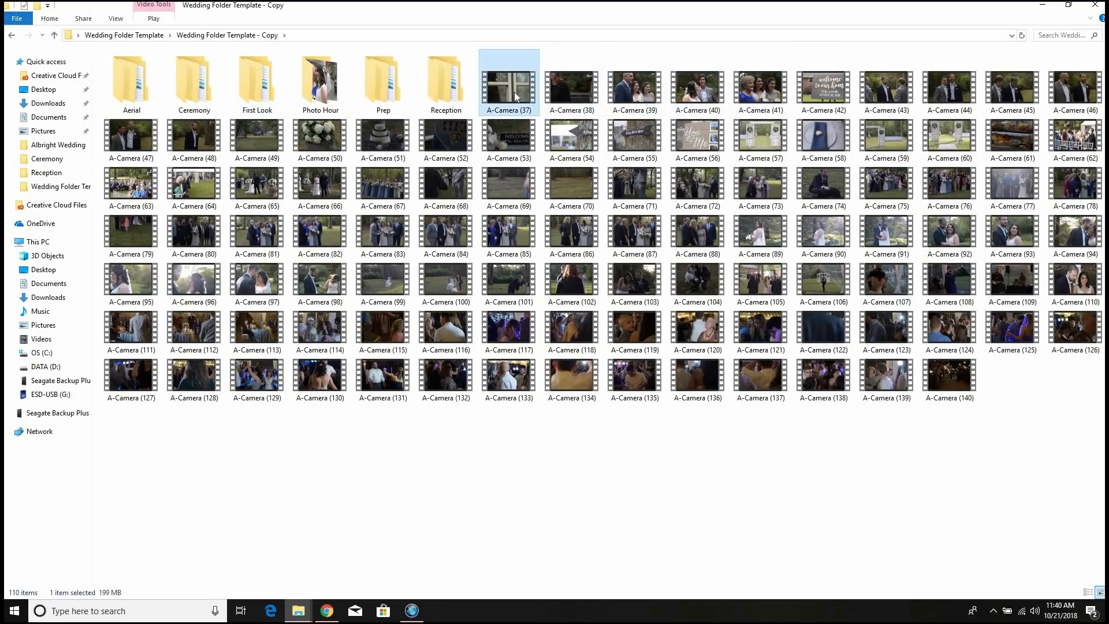
pyautogui.hotkey('shift', 'Right')
pyautogui.hotkey('shift', 'Right')
pyautogui.hotkey('shift', 'Right')
pyautogui.hotkey('shift', 'Right')
pyautogui.moveTo(514, 92); pyautogui.dragTo(339, 103)
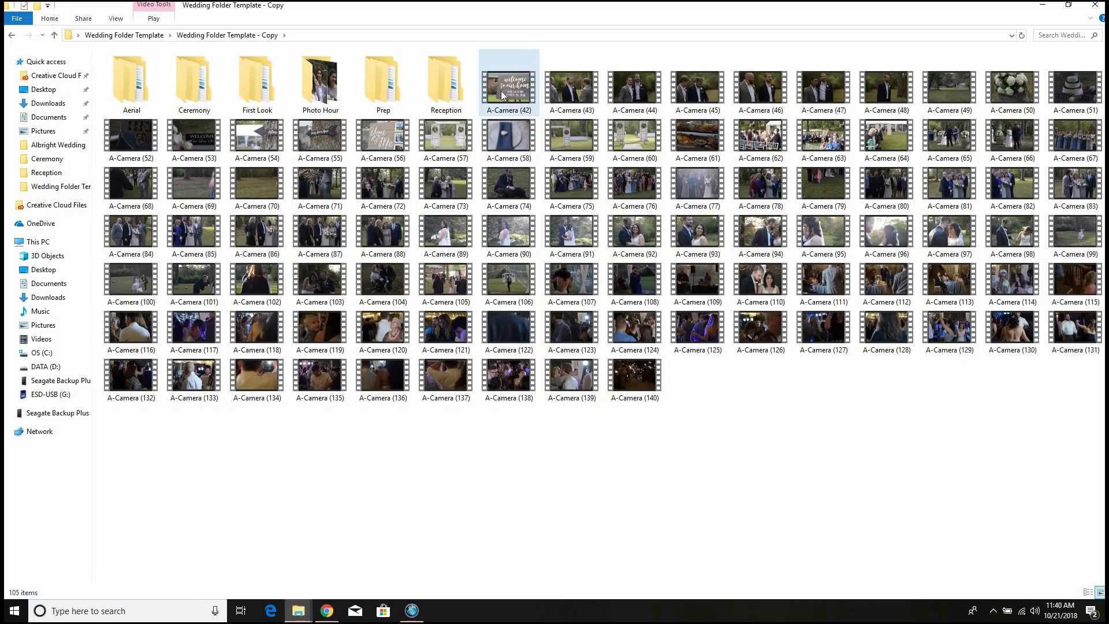
# Step: Move the clip A-Camera (42) into the Ceremony folder and display that folder's contents as large icons
pyautogui.moveTo(513, 91); pyautogui.dragTo(206, 102)
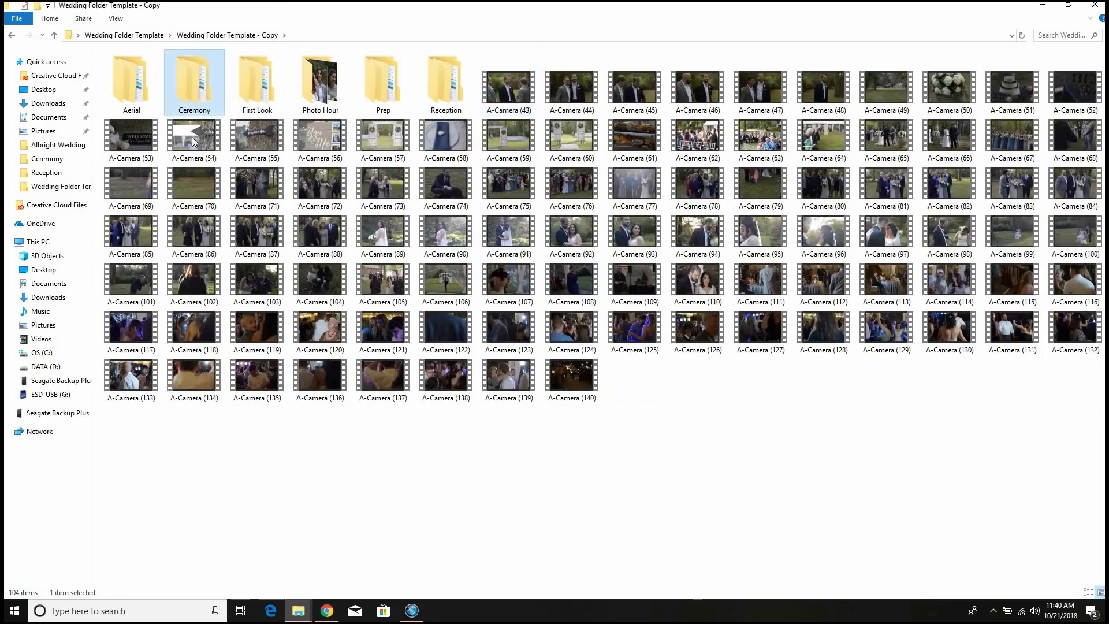
pyautogui.doubleClick(195, 86)
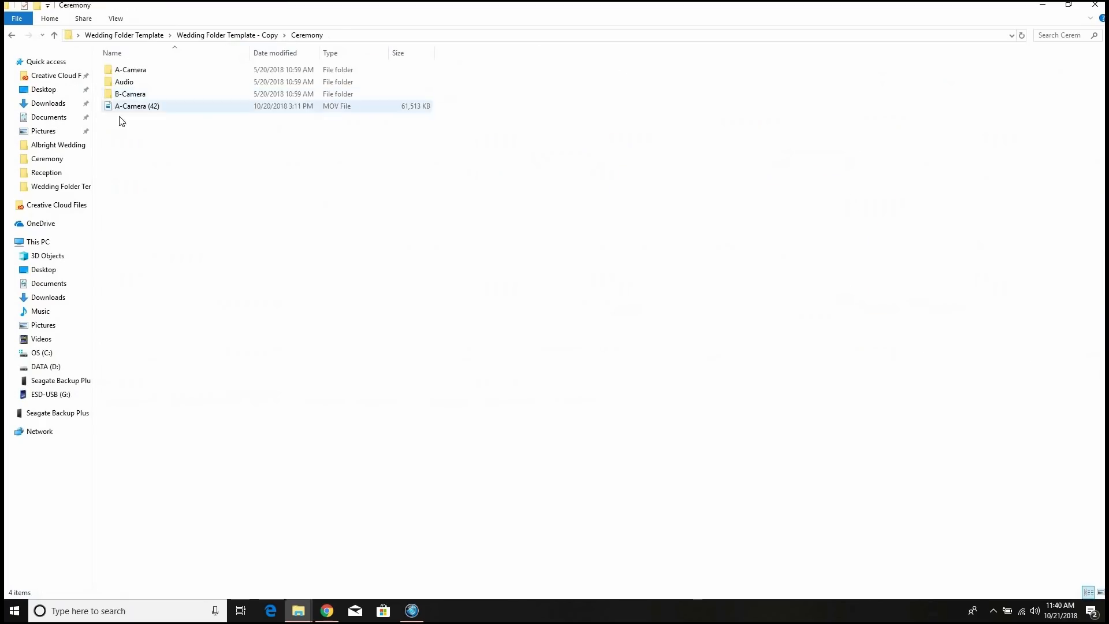
pyautogui.rightClick(172, 157)
pyautogui.moveTo(289, 164)
pyautogui.click(346, 178)
# Step: Create a B-Roll folder inside the Ceremony folder and move the clip A-Camera (42) into it
pyautogui.rightClick(258, 186)
pyautogui.moveTo(342, 323)
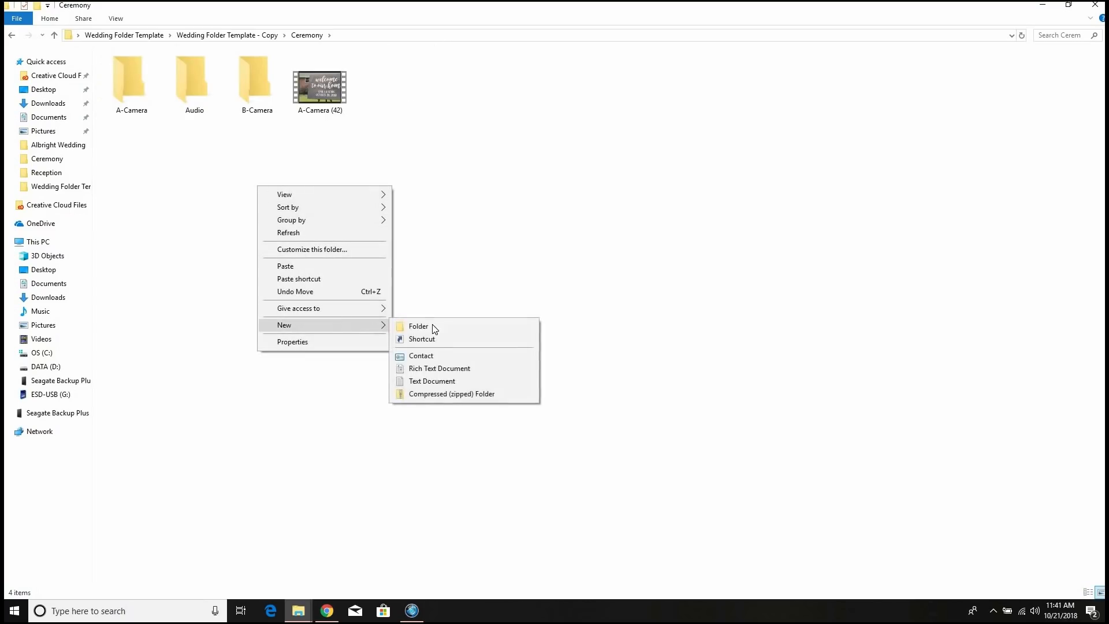
pyautogui.click(433, 325)
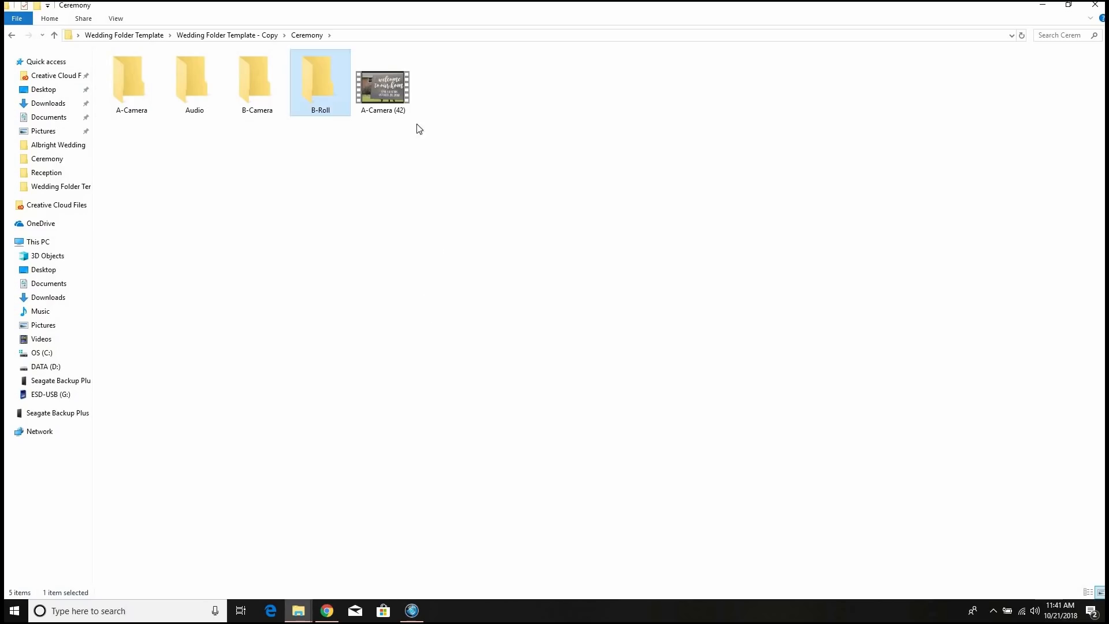
pyautogui.moveTo(396, 100); pyautogui.dragTo(334, 98)
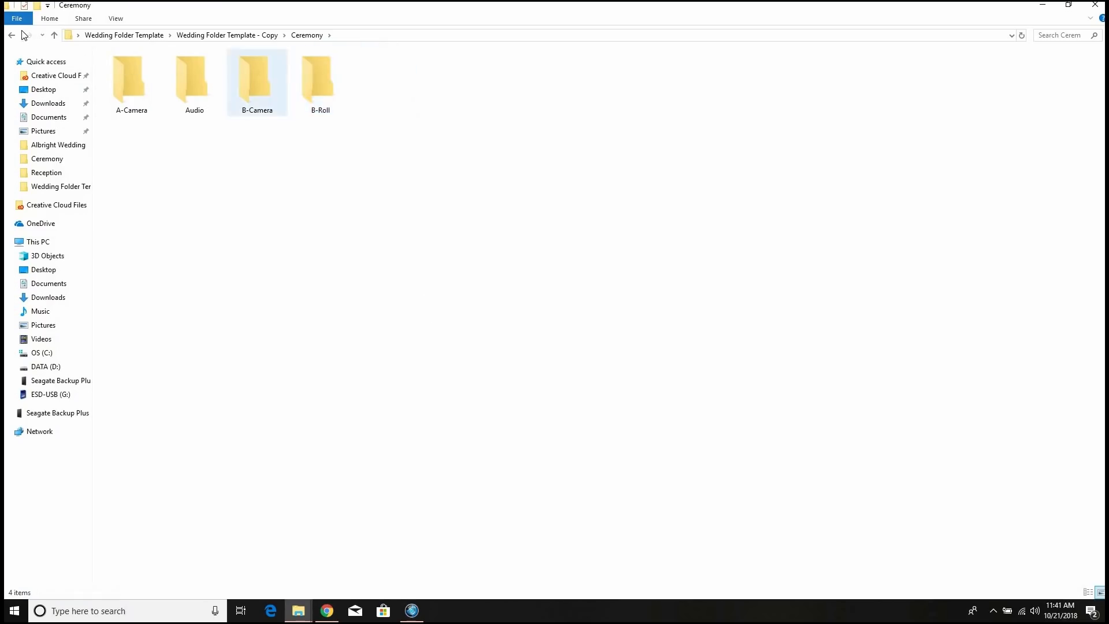
# Step: Go back to the Wedding Folder Template - Copy folder and move the clips A-Camera (43) through (48) into the Photo Hour folder
pyautogui.click(55, 35)
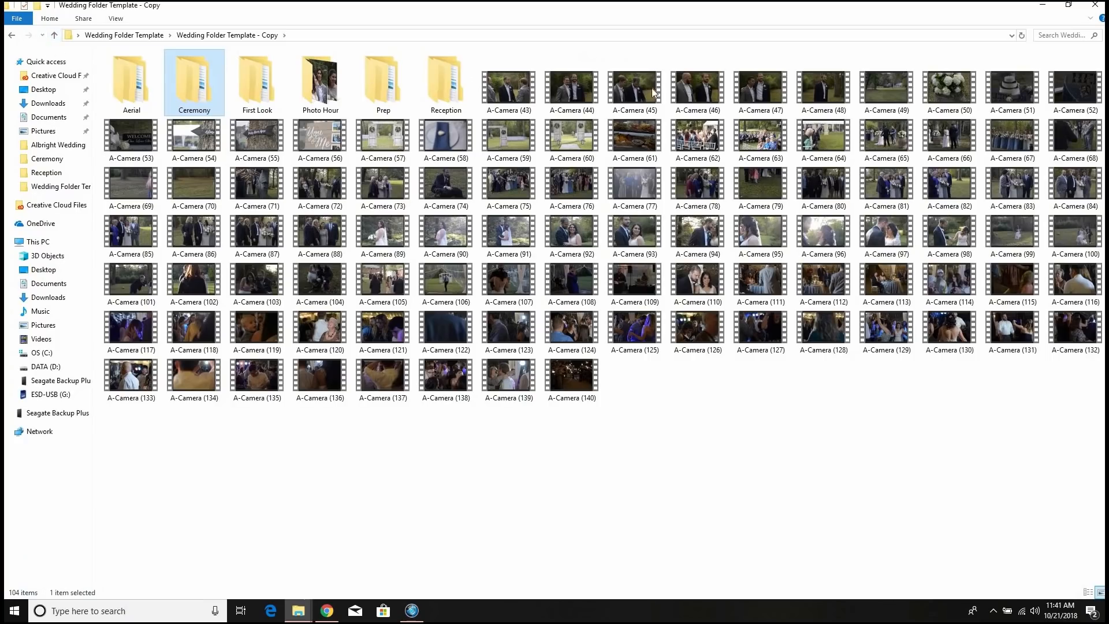
pyautogui.click(502, 98)
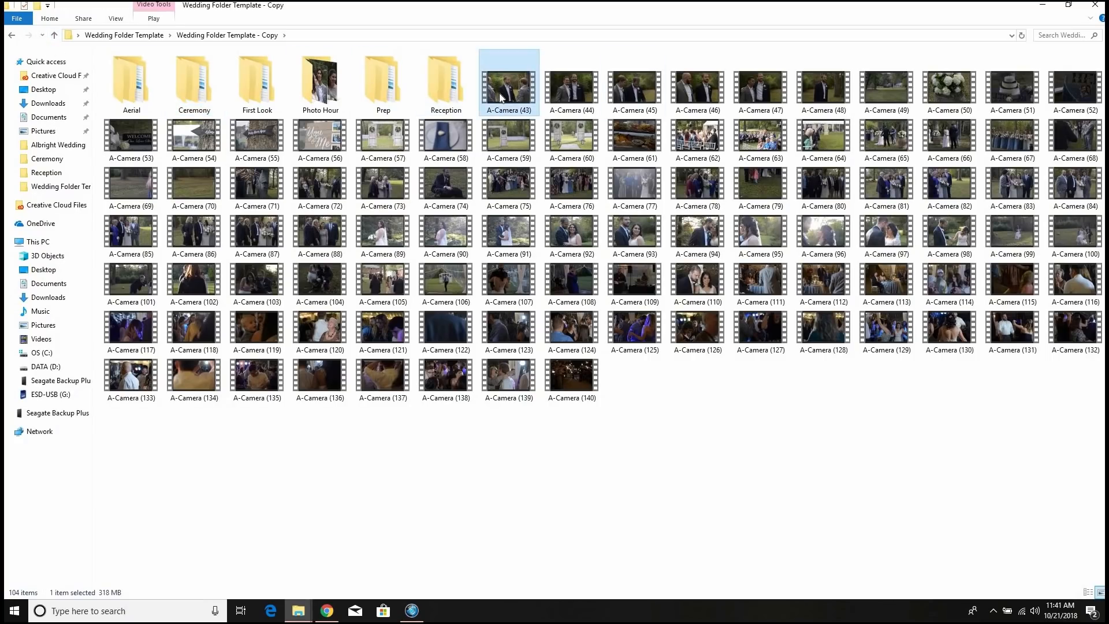
pyautogui.hotkey('shift', 'Right')
pyautogui.hotkey('shift', 'Right')
pyautogui.hotkey('shift', 'Right')
pyautogui.hotkey('shift', 'Right')
pyautogui.hotkey('shift', 'Right')
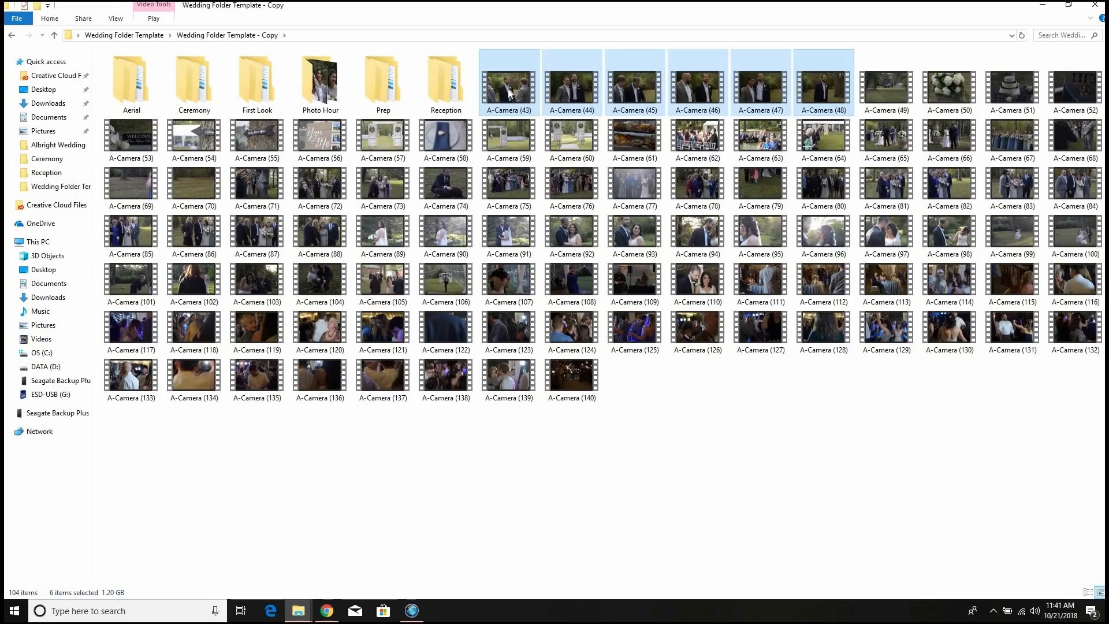
pyautogui.moveTo(279, 122); pyautogui.dragTo(317, 88)
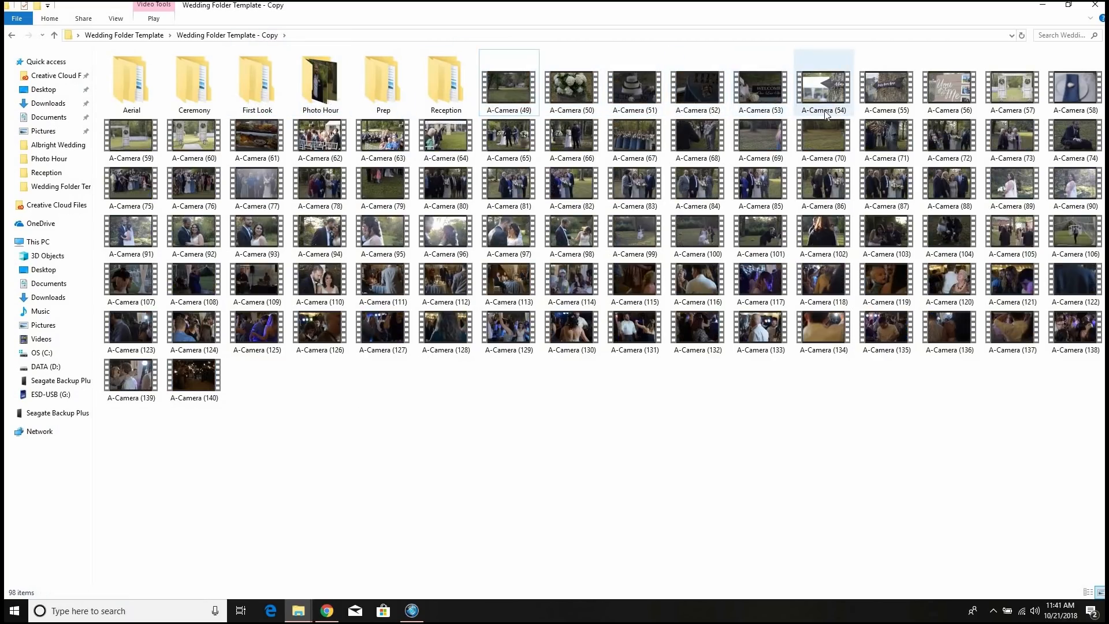
# Step: Move the clips A-Camera (50) through (61) into the Ceremony folder
pyautogui.click(566, 92)
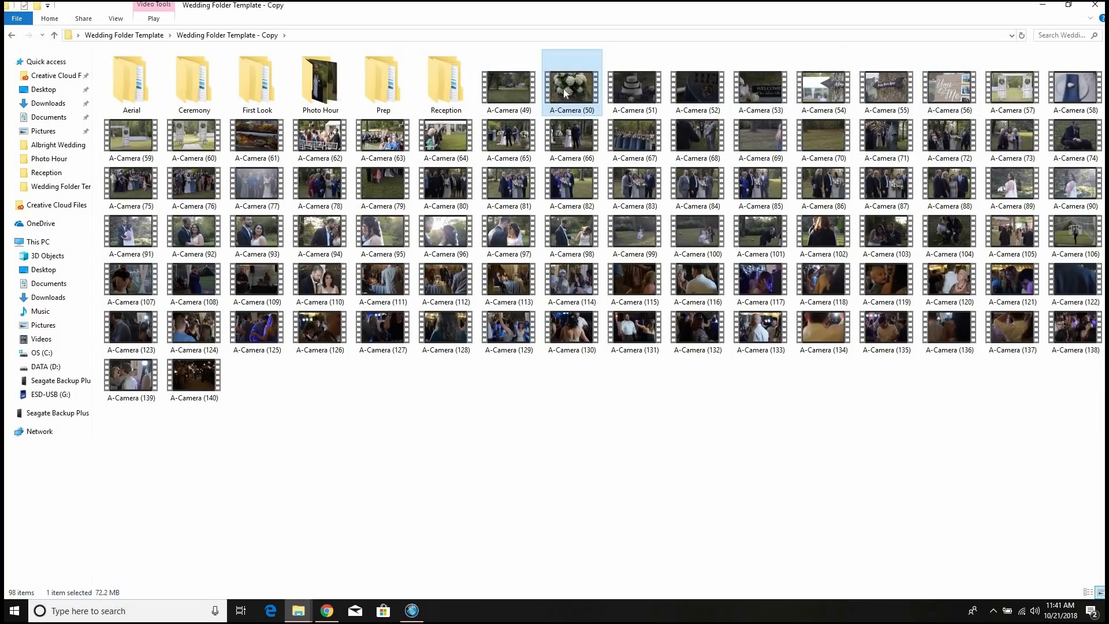
pyautogui.hotkey('shift', 'Right')
pyautogui.hotkey('shift', 'Right')
pyautogui.hotkey('shift', 'Right')
pyautogui.hotkey('shift', 'Right')
pyautogui.hotkey('shift', 'Right')
pyautogui.hotkey('shift', 'Right')
pyautogui.hotkey('shift', 'Right')
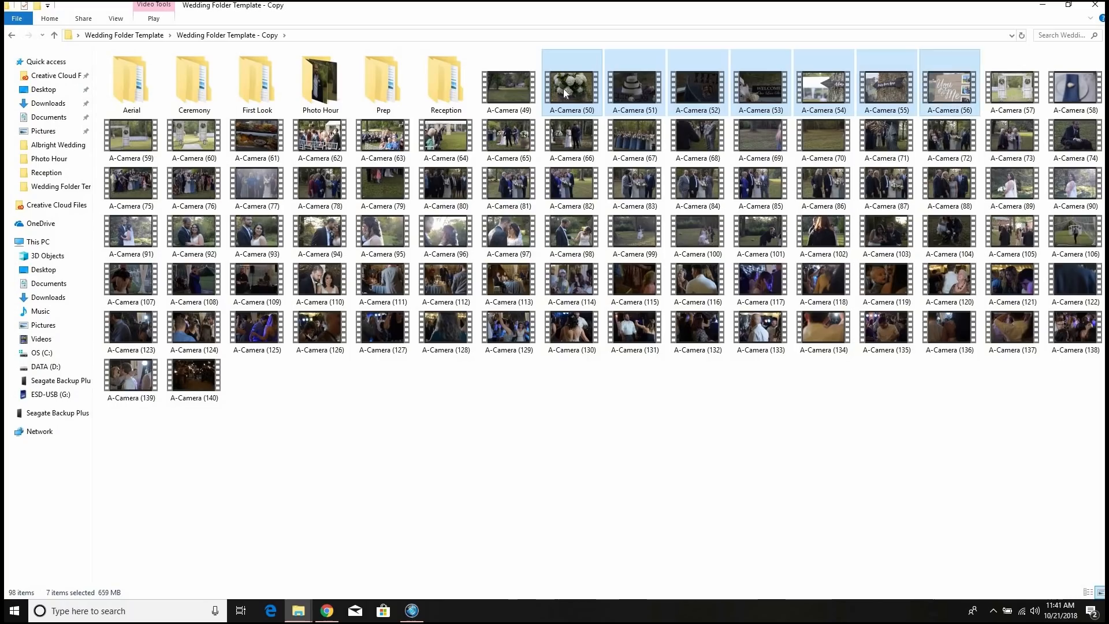
pyautogui.hotkey('shift', 'Down')
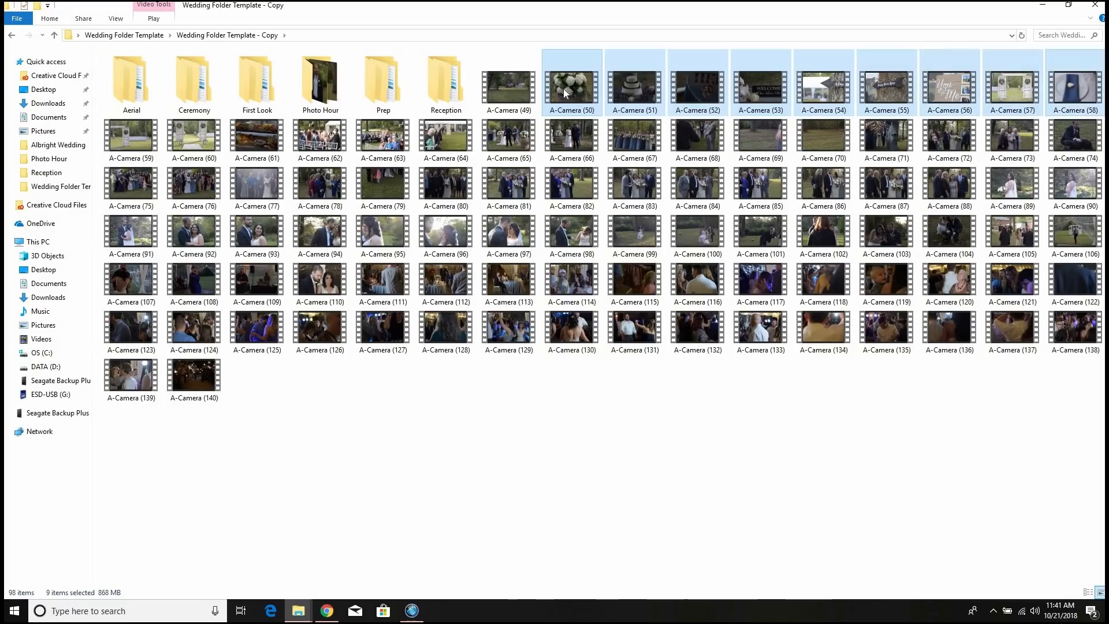
pyautogui.hotkey('shift', 'Left')
pyautogui.hotkey('shift', 'Left')
pyautogui.hotkey('shift', 'Left')
pyautogui.hotkey('shift', 'Left')
pyautogui.hotkey('shift', 'Left')
pyautogui.hotkey('shift', 'Left')
pyautogui.hotkey('shift', 'Left')
pyautogui.hotkey('shift', 'Left')
pyautogui.hotkey('shift', 'Left')
pyautogui.hotkey('shift', 'Left')
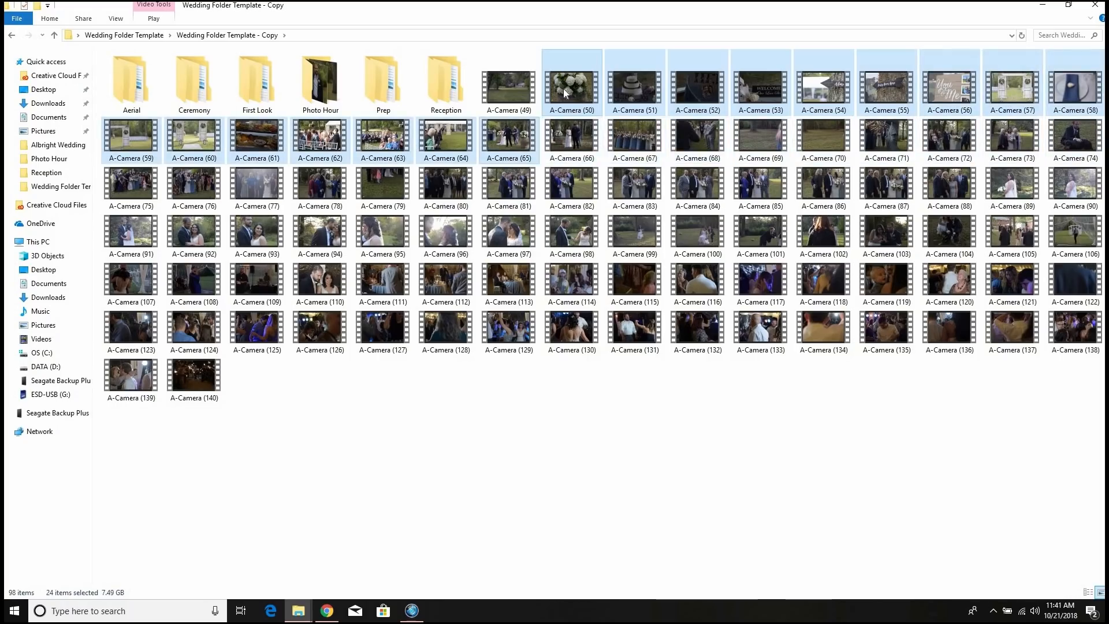
pyautogui.hotkey('shift', 'Right')
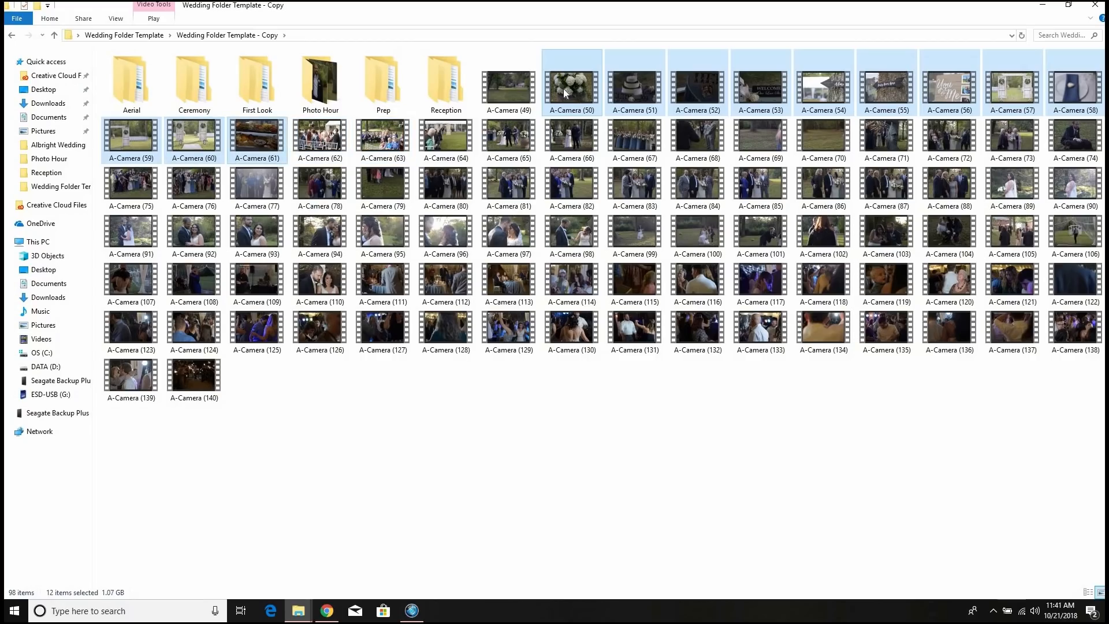
pyautogui.moveTo(579, 89); pyautogui.dragTo(198, 86)
# Step: Inside the Ceremony folder, move the clips A-Camera (50) through (61) into B-Roll, and return to the Wedding Folder Template - Copy folder
pyautogui.doubleClick(199, 87)
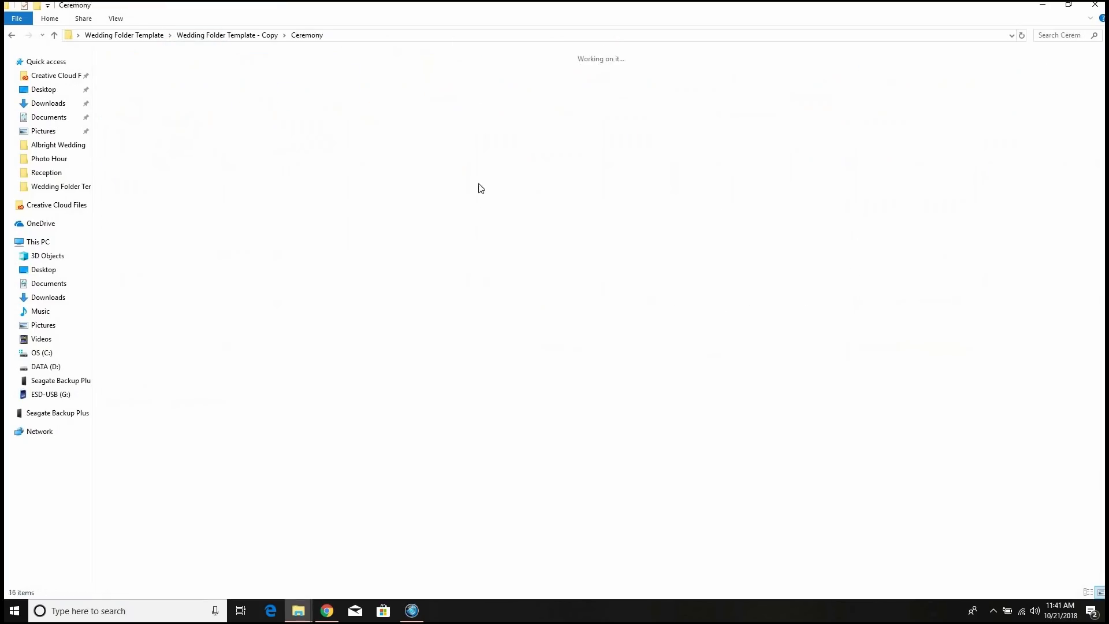
pyautogui.moveTo(376, 141); pyautogui.dragTo(1096, 99)
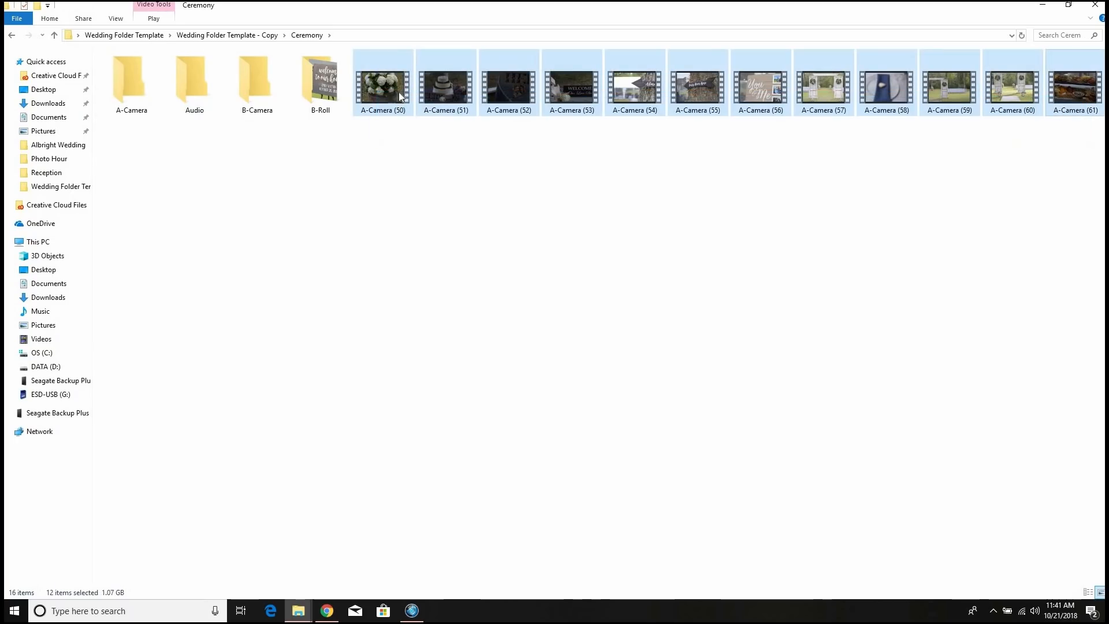
pyautogui.moveTo(379, 89); pyautogui.dragTo(321, 86)
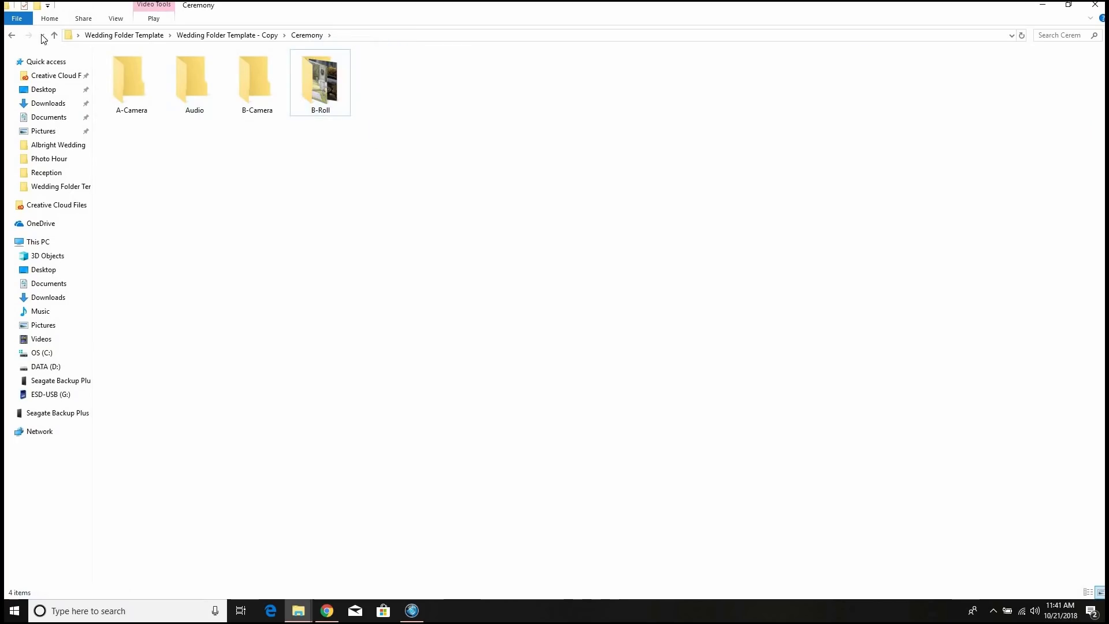
pyautogui.click(55, 35)
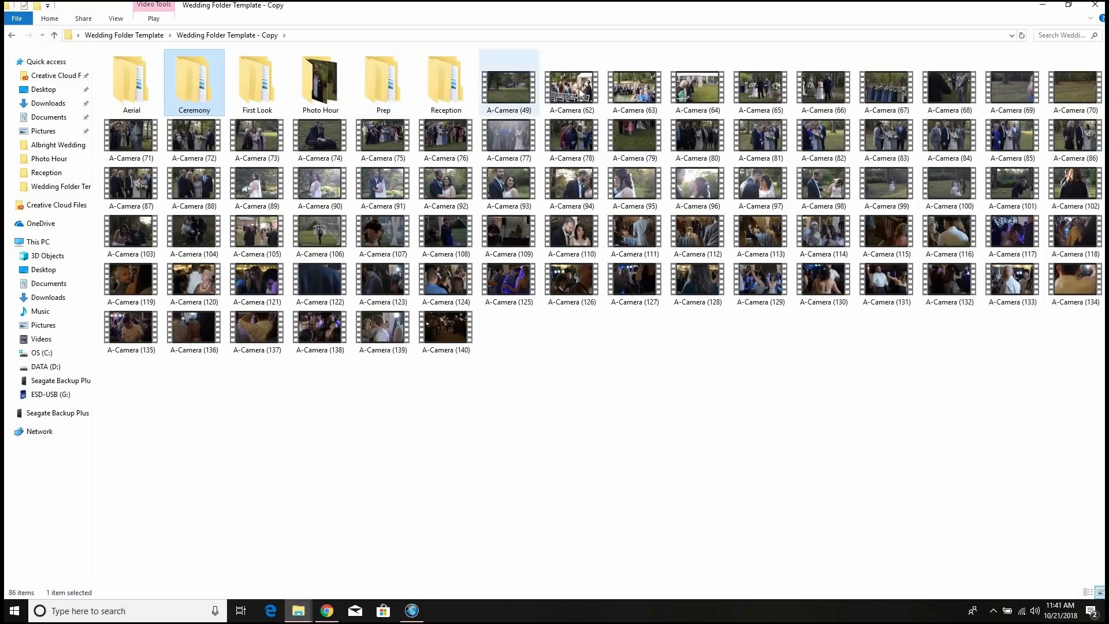
# Step: Preview the clip A-Camera (49) and delete it
pyautogui.click(571, 90)
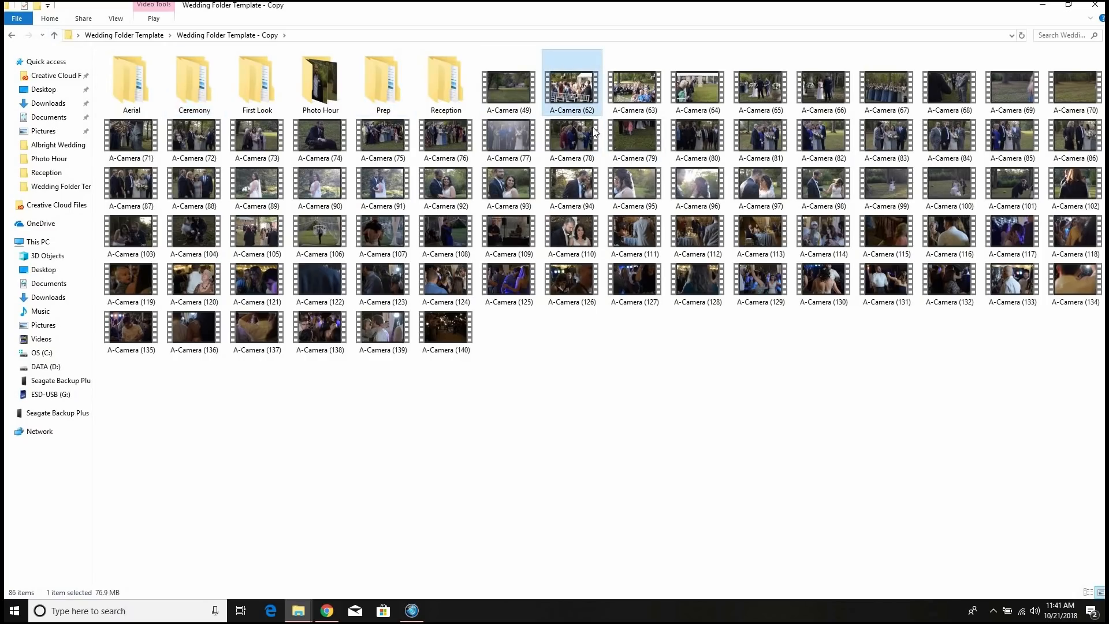
pyautogui.doubleClick(508, 87)
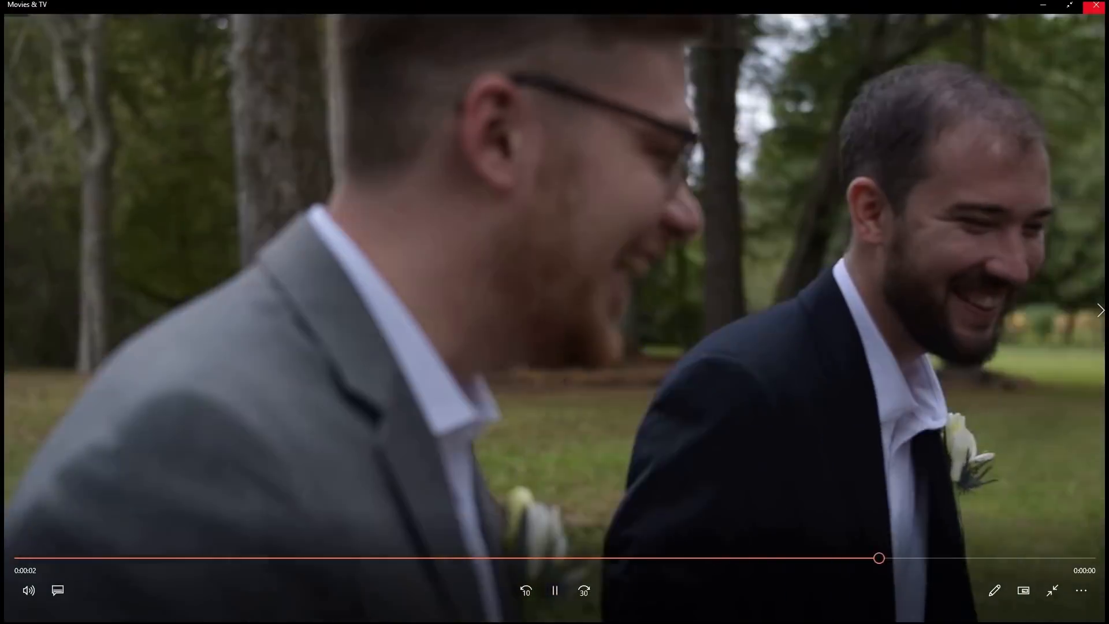
pyautogui.click(1094, 5)
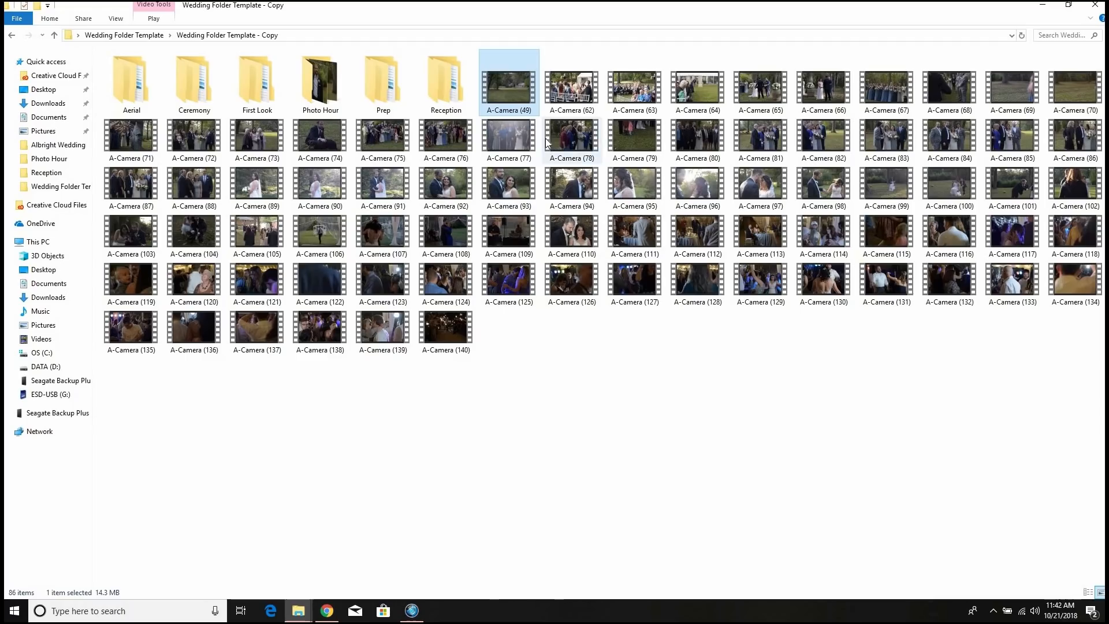
pyautogui.press('Delete')
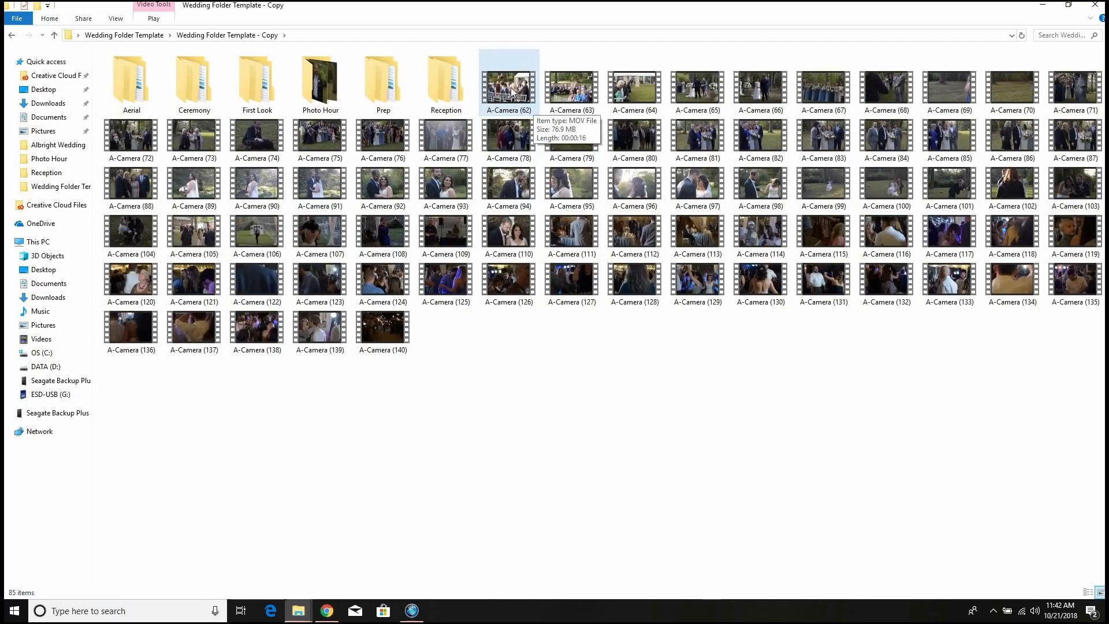
# Step: Examine the clips A-Camera (62) through (69), playing A-Camera (69), to determine where the ceremony footage ends
pyautogui.click(511, 92)
pyautogui.click(562, 89)
pyautogui.click(628, 88)
pyautogui.click(695, 83)
pyautogui.click(754, 88)
pyautogui.click(820, 87)
pyautogui.click(888, 88)
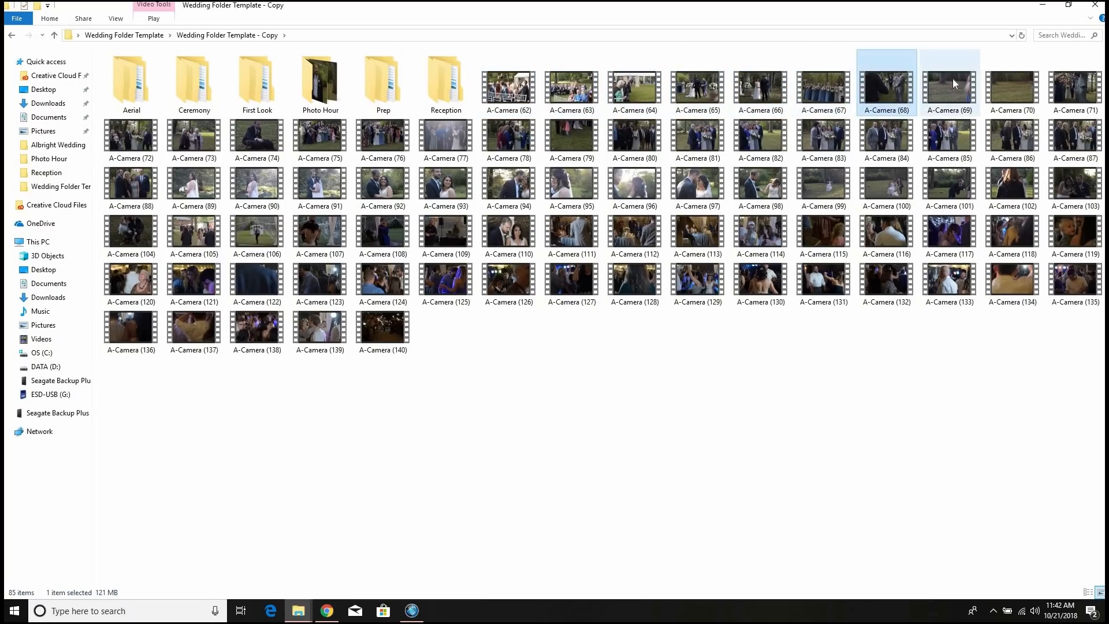
pyautogui.doubleClick(952, 78)
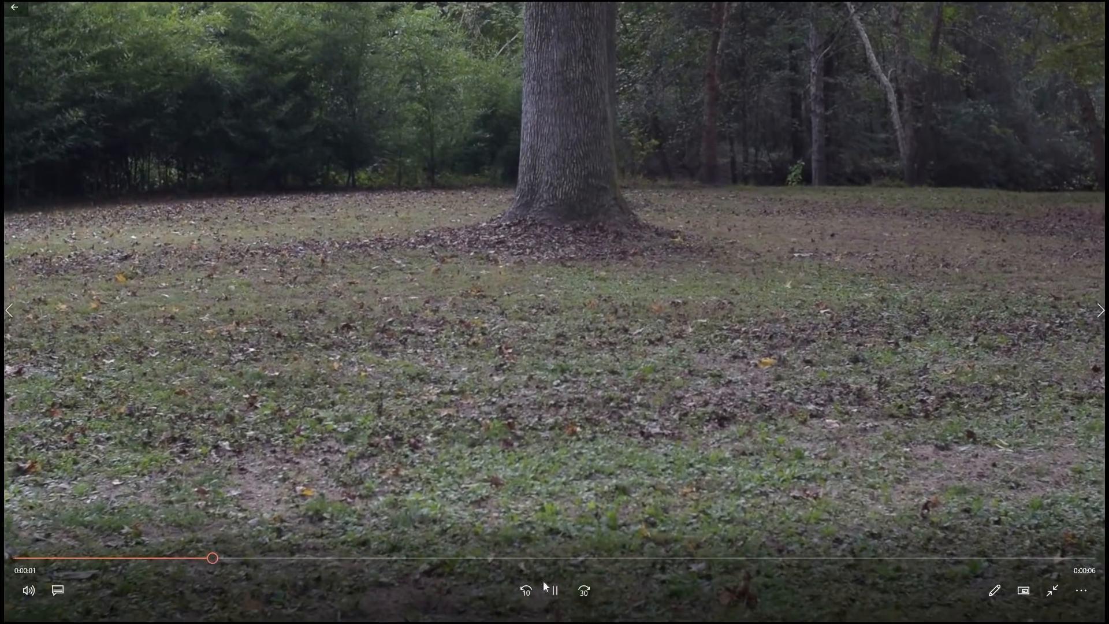
pyautogui.click(554, 590)
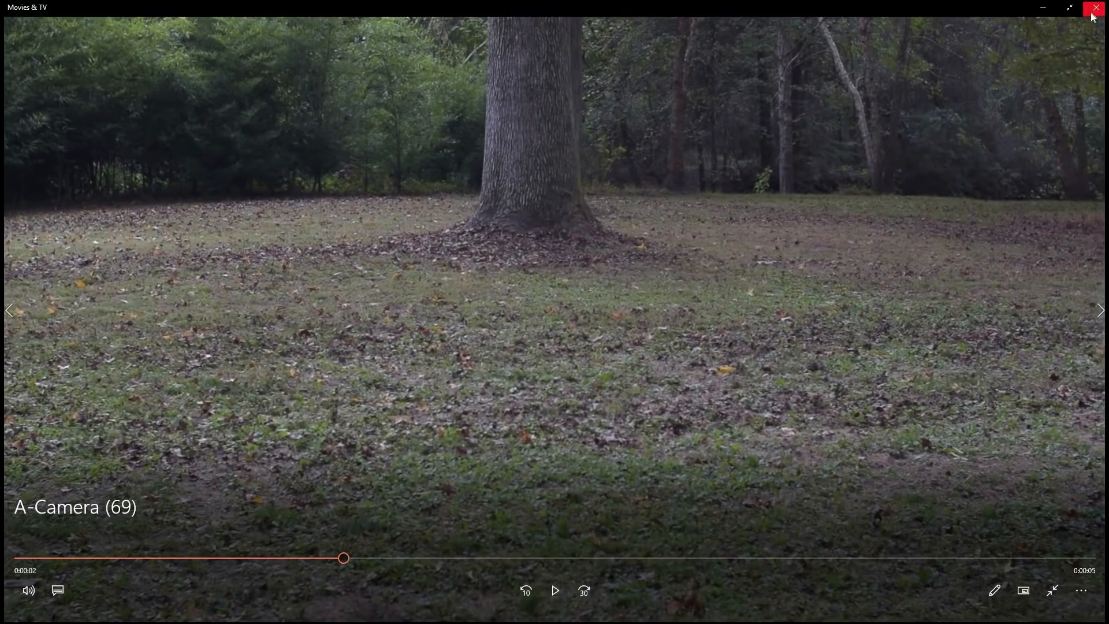
pyautogui.click(1092, 15)
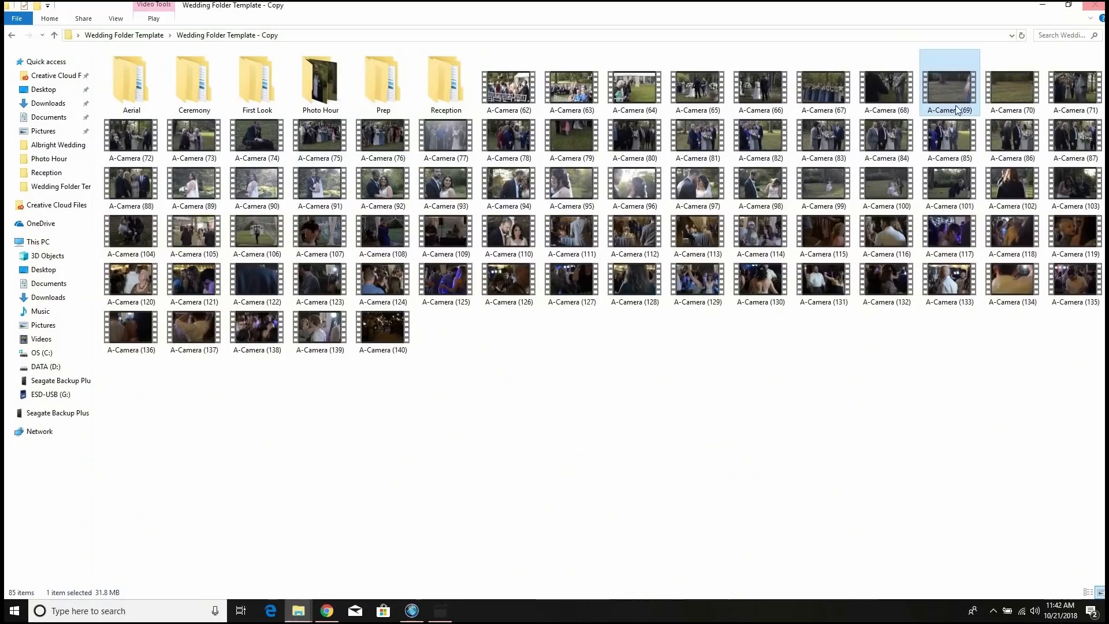
# Step: Move the clips A-Camera (62) through (68) into the Ceremony folder
pyautogui.click(500, 91)
pyautogui.hotkey('shift', 'Right')
pyautogui.hotkey('shift', 'Right')
pyautogui.hotkey('shift', 'Right')
pyautogui.hotkey('shift', 'Right')
pyautogui.hotkey('shift', 'Right')
pyautogui.hotkey('shift', 'Right')
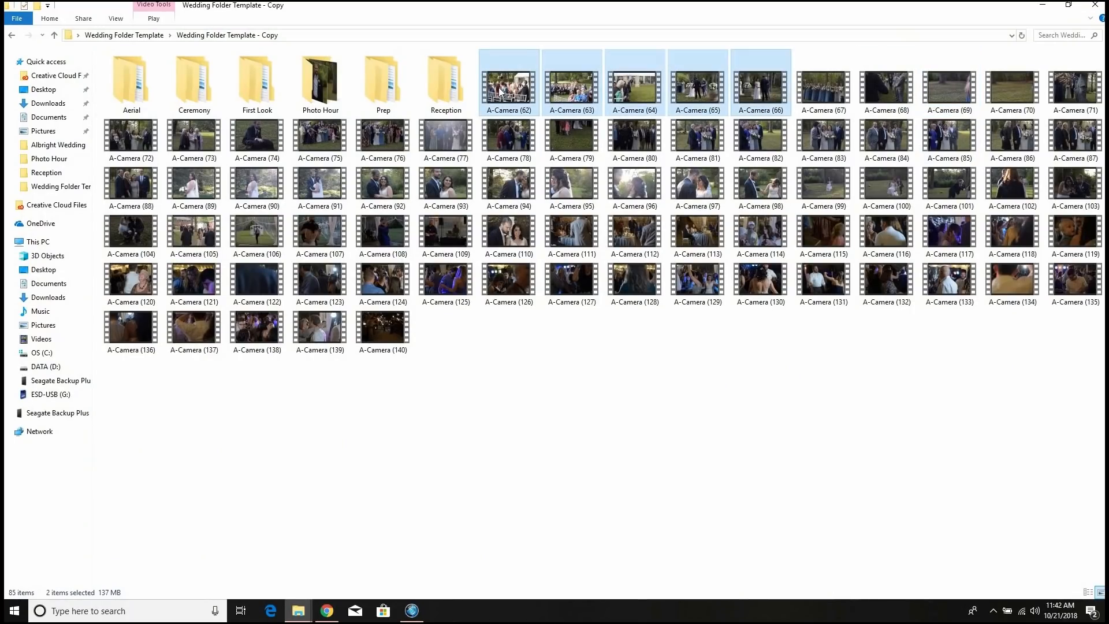
pyautogui.moveTo(224, 104); pyautogui.dragTo(202, 92)
# Step: Inside the Ceremony folder, file the clips A-Camera (62) through (68) in the A-Camera folder, and return to the parent folder
pyautogui.doubleClick(202, 92)
pyautogui.moveTo(373, 149); pyautogui.dragTo(756, 75)
pyautogui.moveTo(402, 95); pyautogui.dragTo(131, 97)
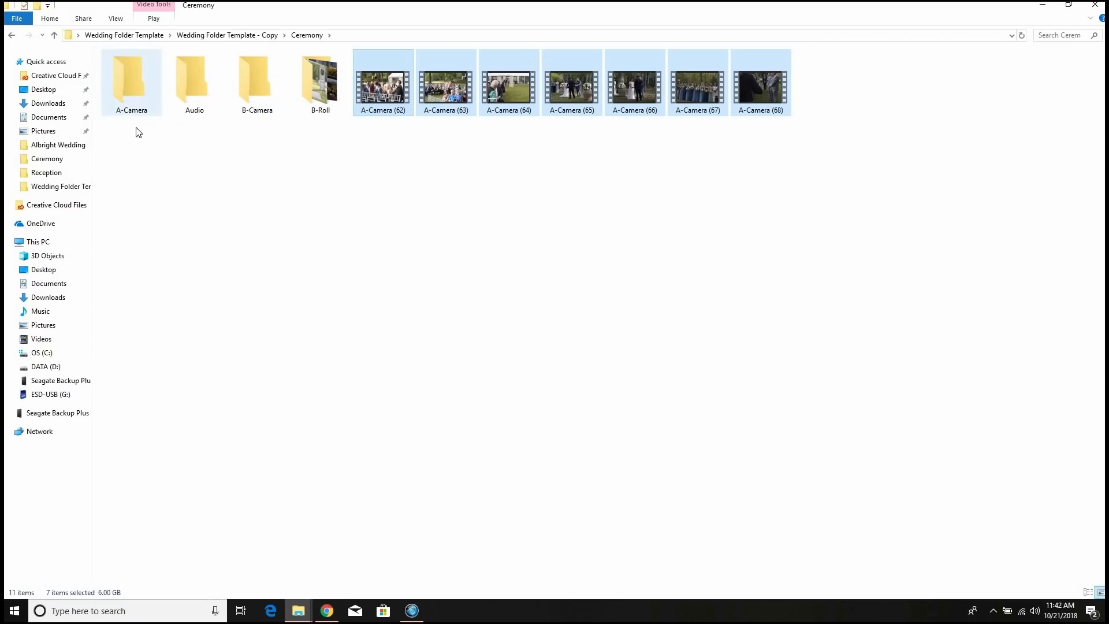
pyautogui.click(55, 36)
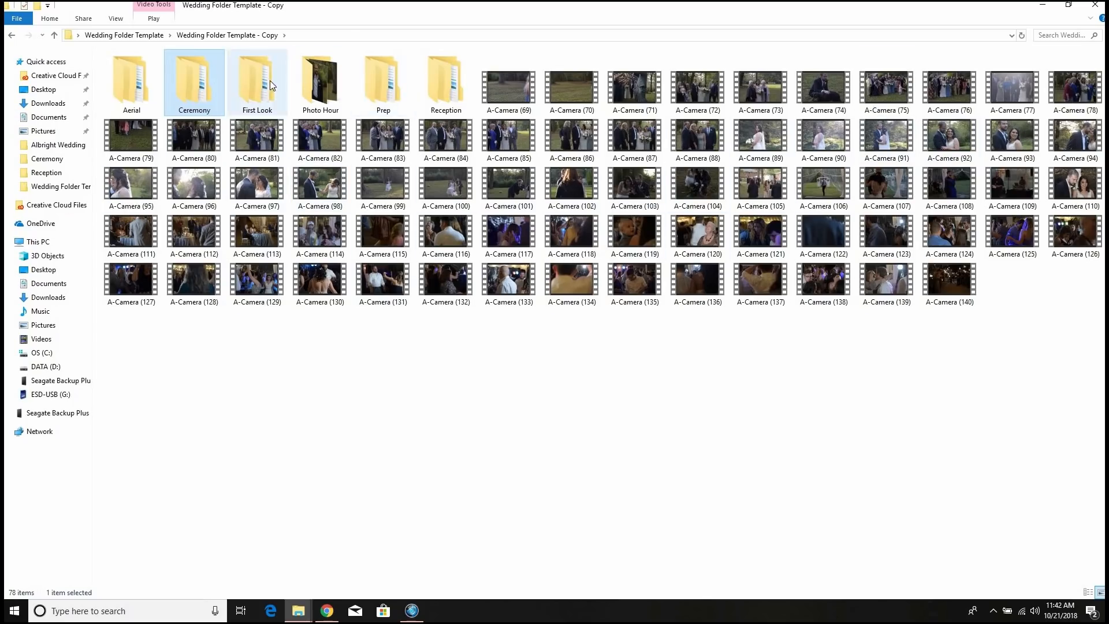
# Step: Preview the clip A-Camera (107) and move it into the Reception folder
pyautogui.click(383, 80)
pyautogui.click(450, 89)
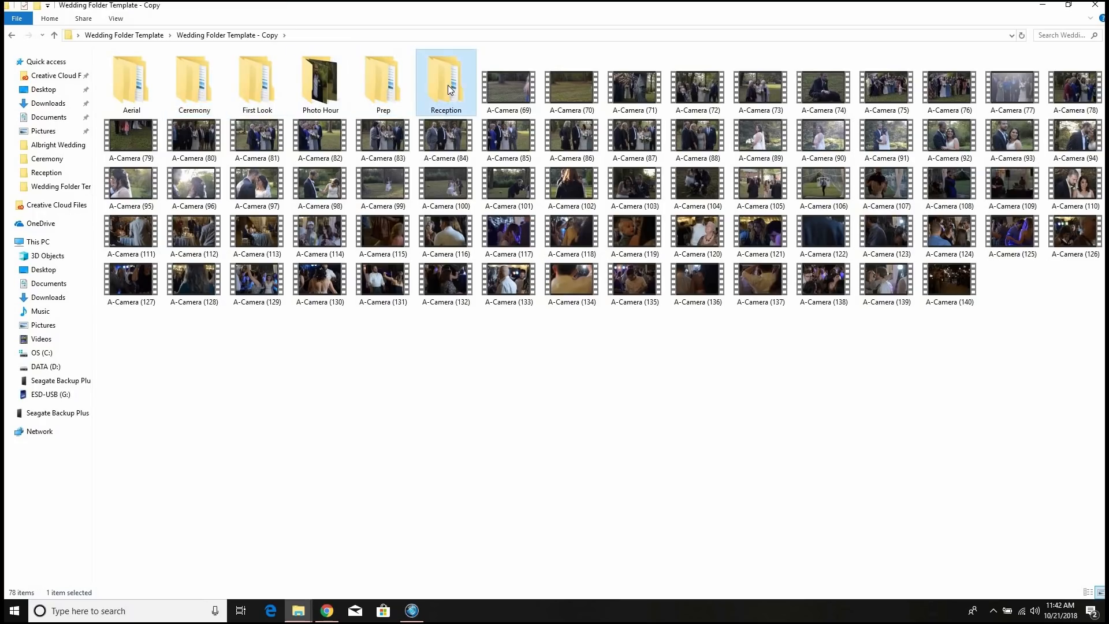
pyautogui.click(801, 284)
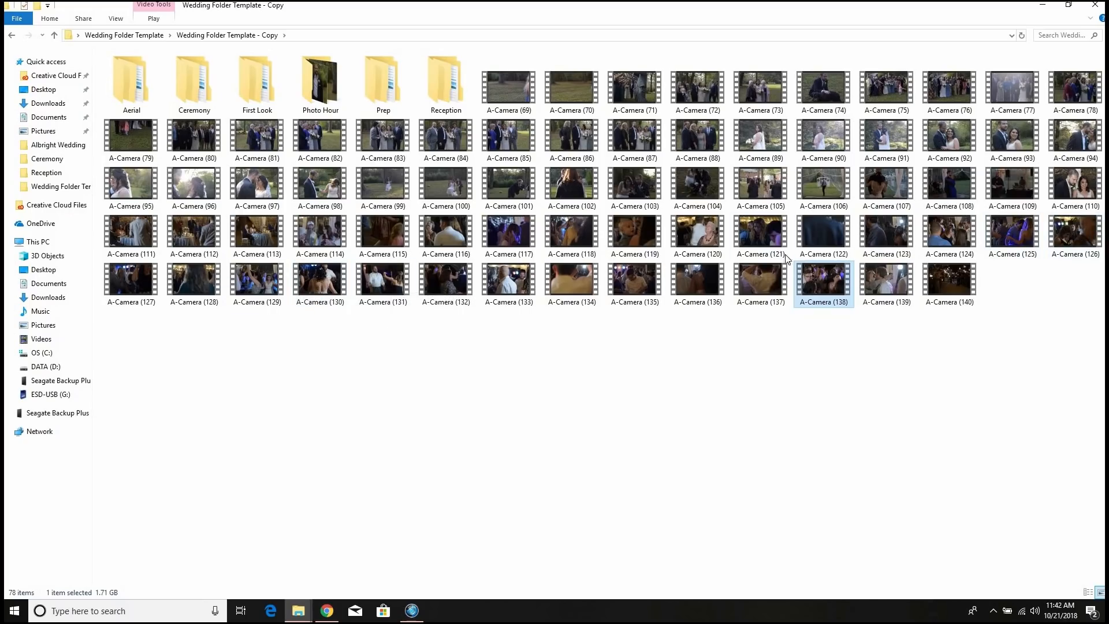
pyautogui.click(893, 191)
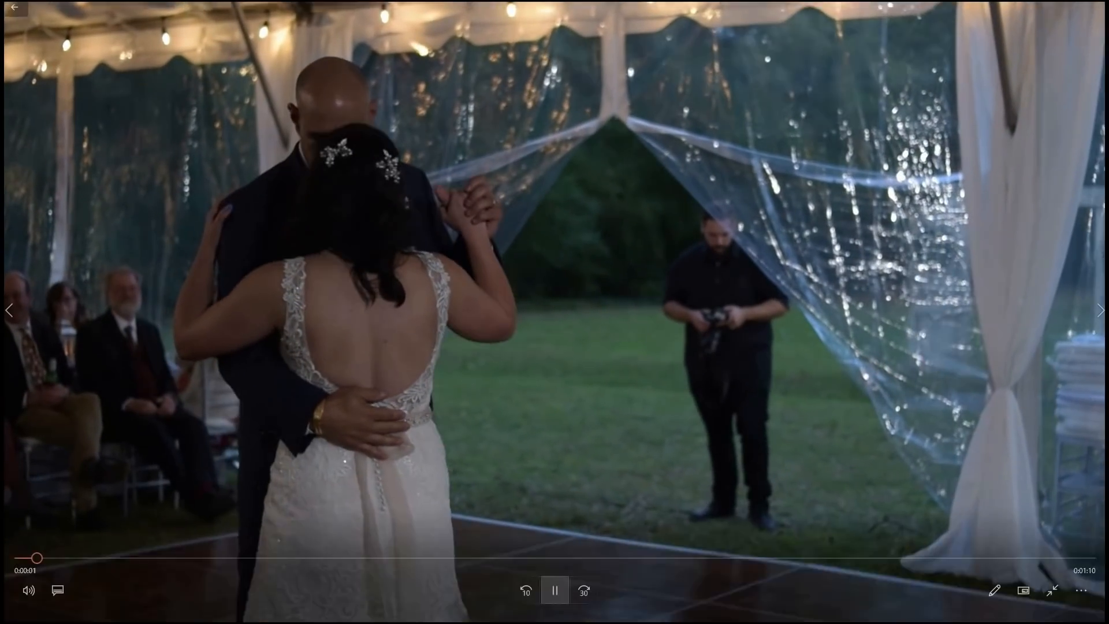
pyautogui.click(555, 590)
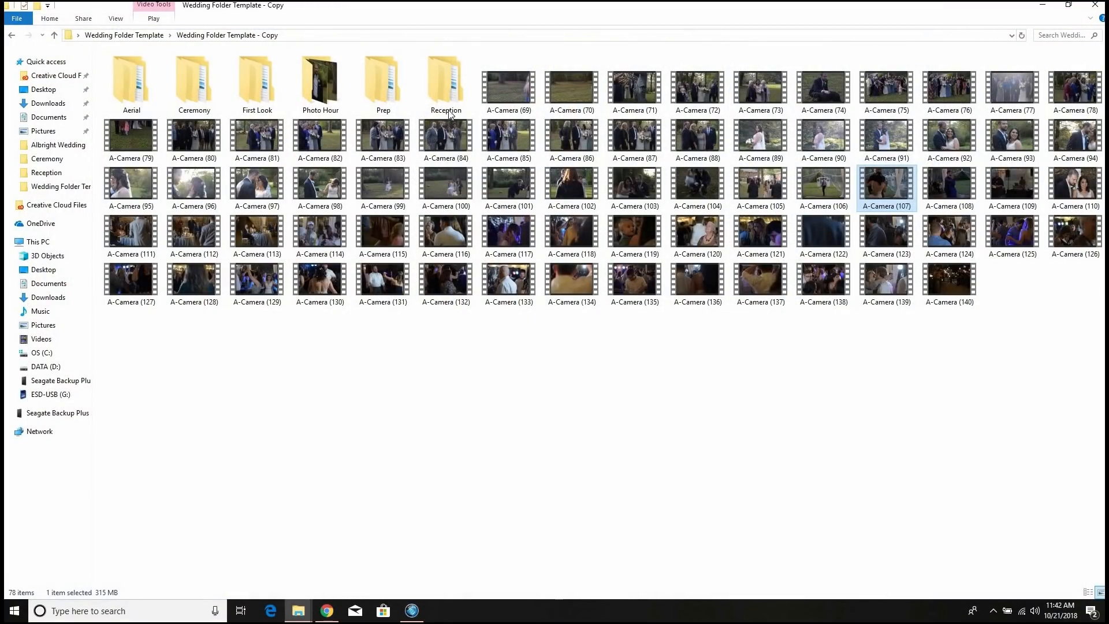
pyautogui.moveTo(887, 188); pyautogui.dragTo(438, 95)
# Step: Display the Reception folder's contents as large icons and move the clip A-Camera (107) into First Dances
pyautogui.doubleClick(440, 84)
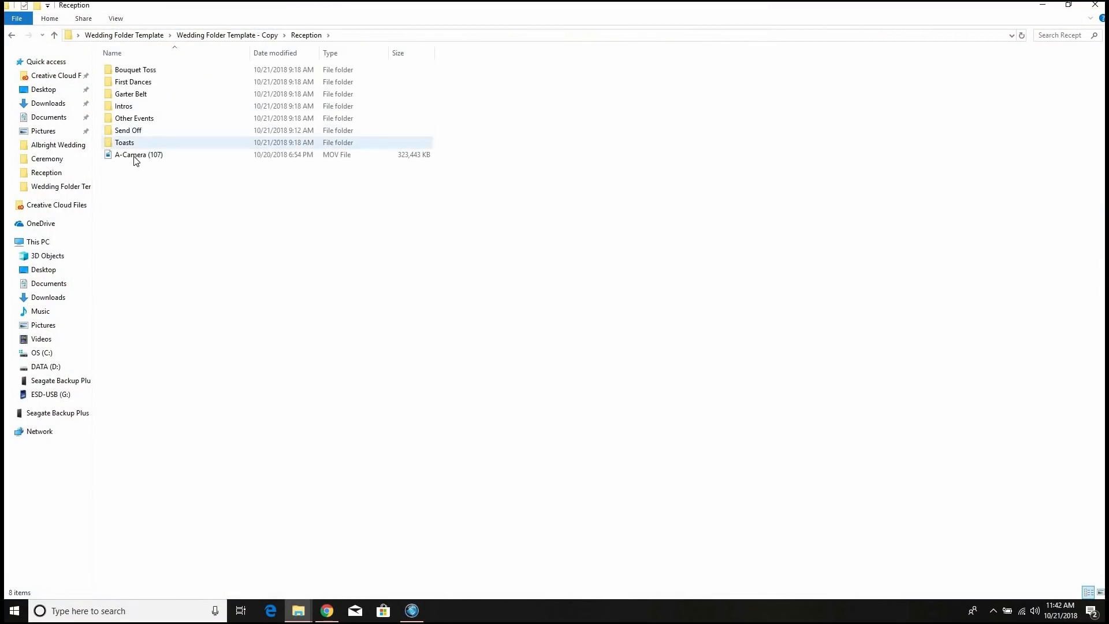
pyautogui.rightClick(345, 245)
pyautogui.moveTo(338, 251)
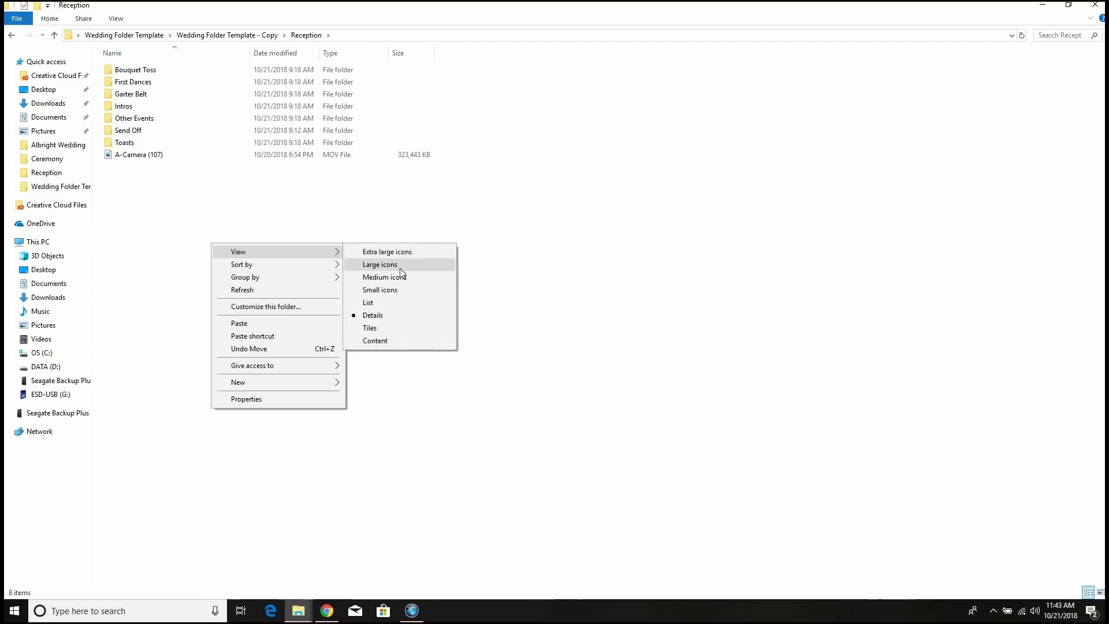
pyautogui.click(380, 264)
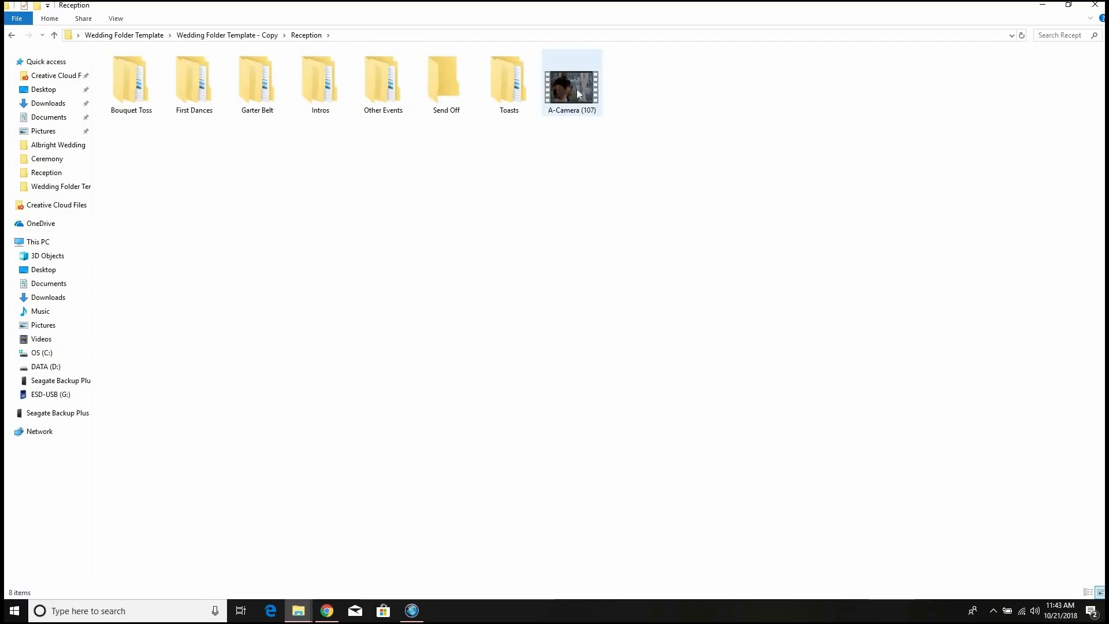
pyautogui.moveTo(576, 90); pyautogui.dragTo(194, 94)
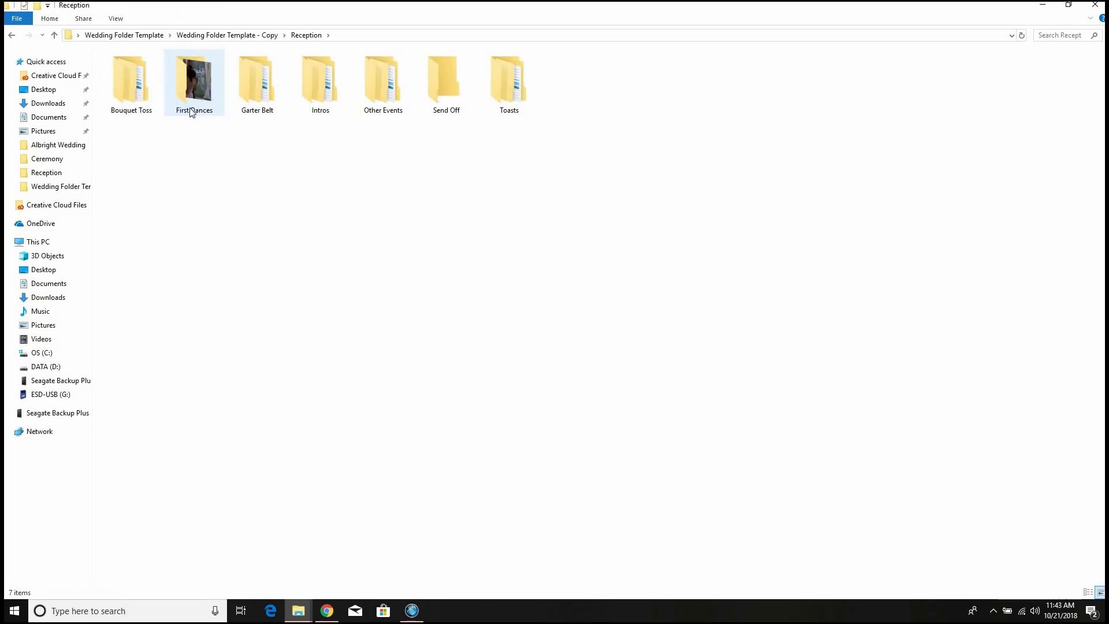
# Step: Display First Dances as large icons, file A-Camera (107) in the Bride and Father folder, and return to the Wedding Folder Template - Copy folder
pyautogui.doubleClick(194, 94)
pyautogui.rightClick(271, 166)
pyautogui.moveTo(281, 162)
pyautogui.click(349, 171)
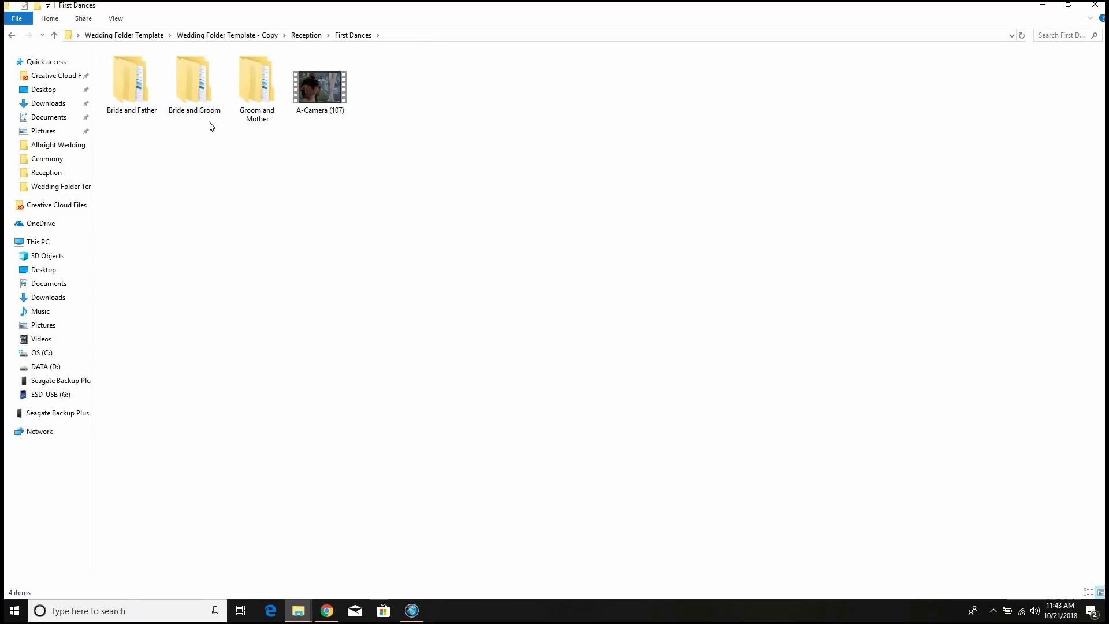
pyautogui.moveTo(320, 90); pyautogui.dragTo(138, 97)
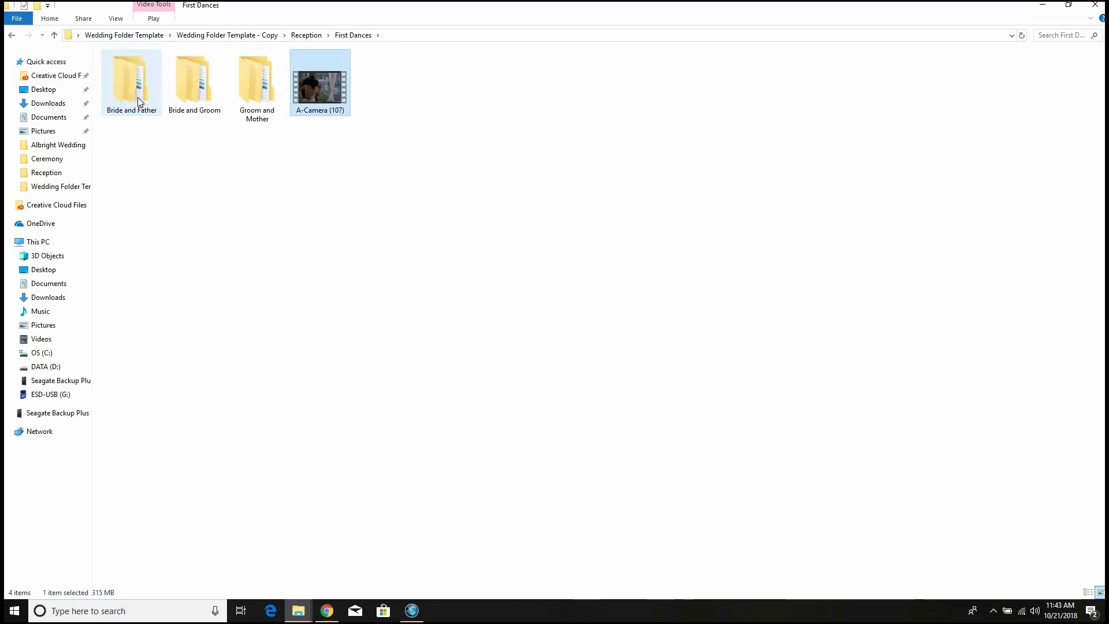
pyautogui.click(55, 35)
pyautogui.click(54, 36)
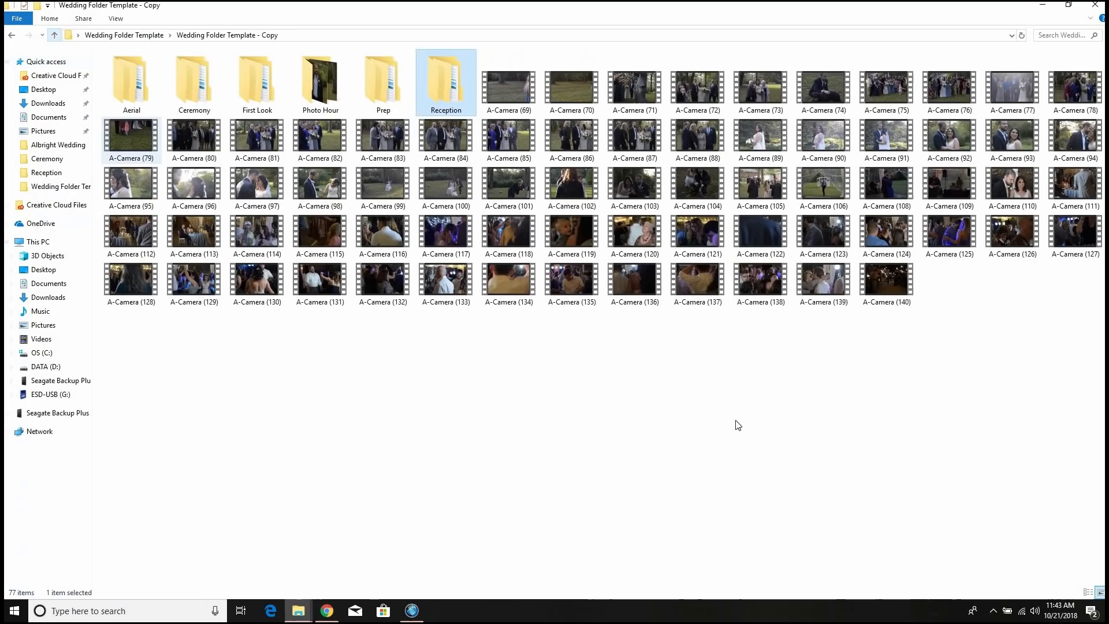